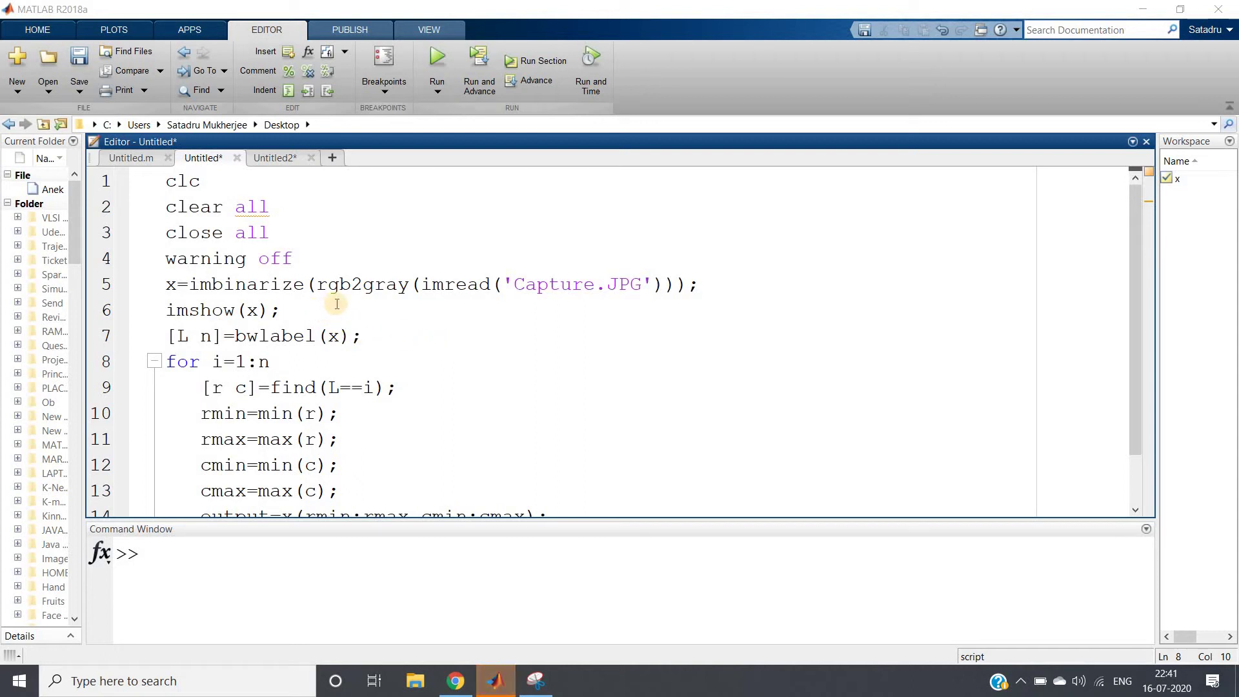
# Step: Evaluate lines 1–6 to show the binarized image, then maximize Figure 1
pyautogui.moveTo(281, 310)
pyautogui.mouseDown()
pyautogui.moveTo(247, 309)
pyautogui.moveTo(167, 181)
pyautogui.mouseUp()
pyautogui.rightClick(174, 190)
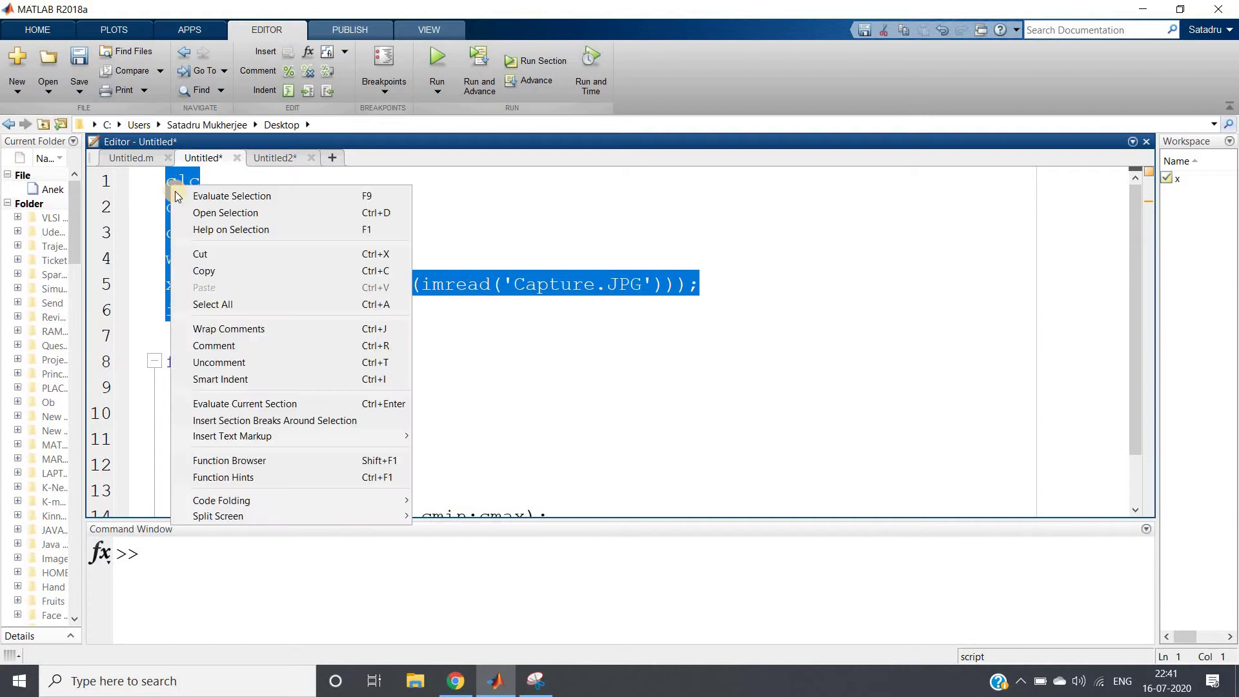
pyautogui.click(231, 195)
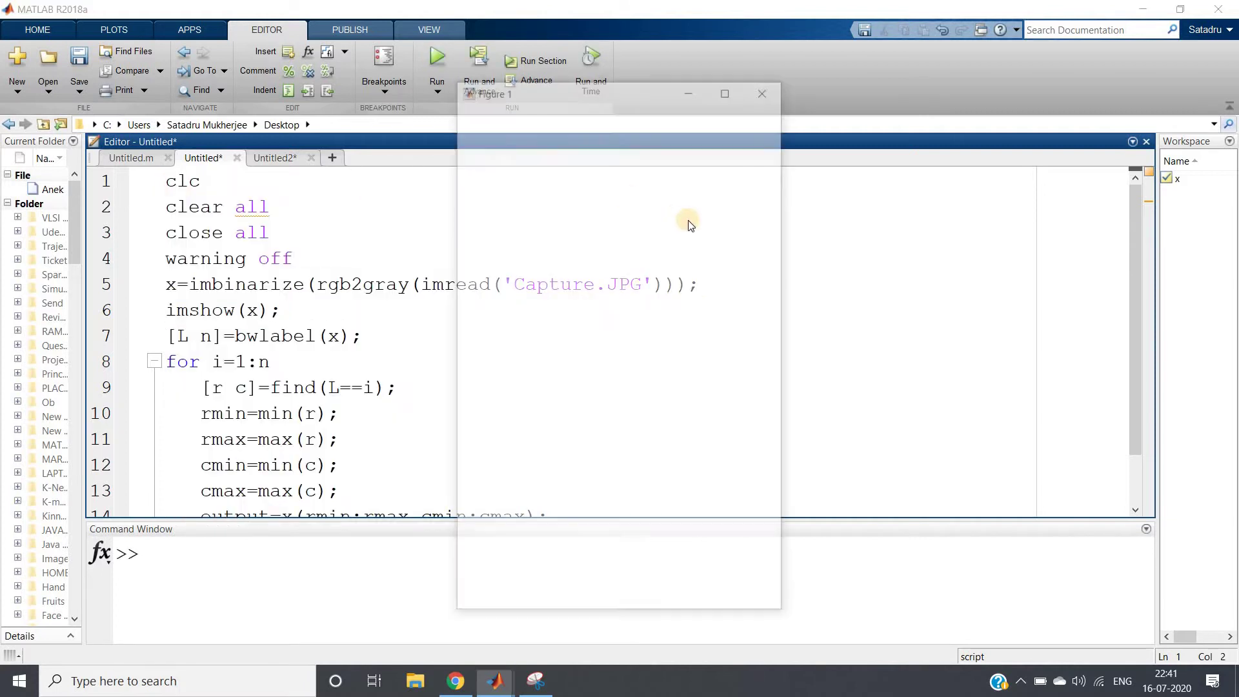
pyautogui.click(730, 87)
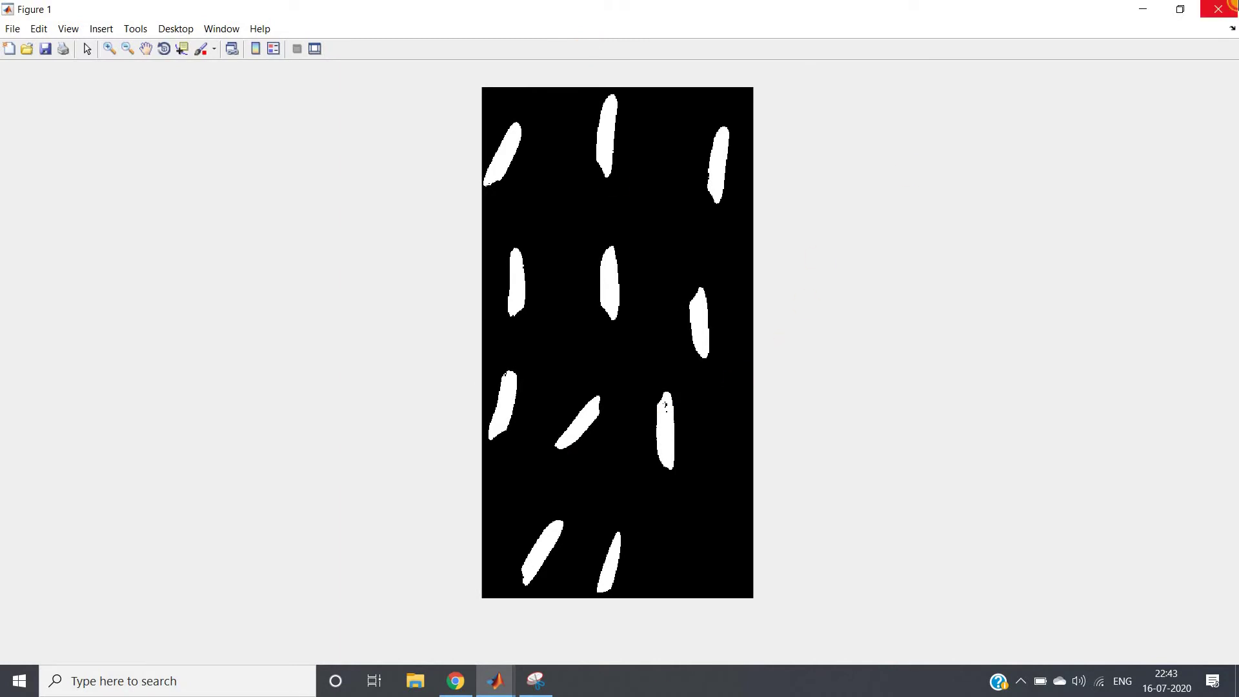
# Step: Close Figure 1 and review the setup lines and the binarization statement
pyautogui.click(1218, 9)
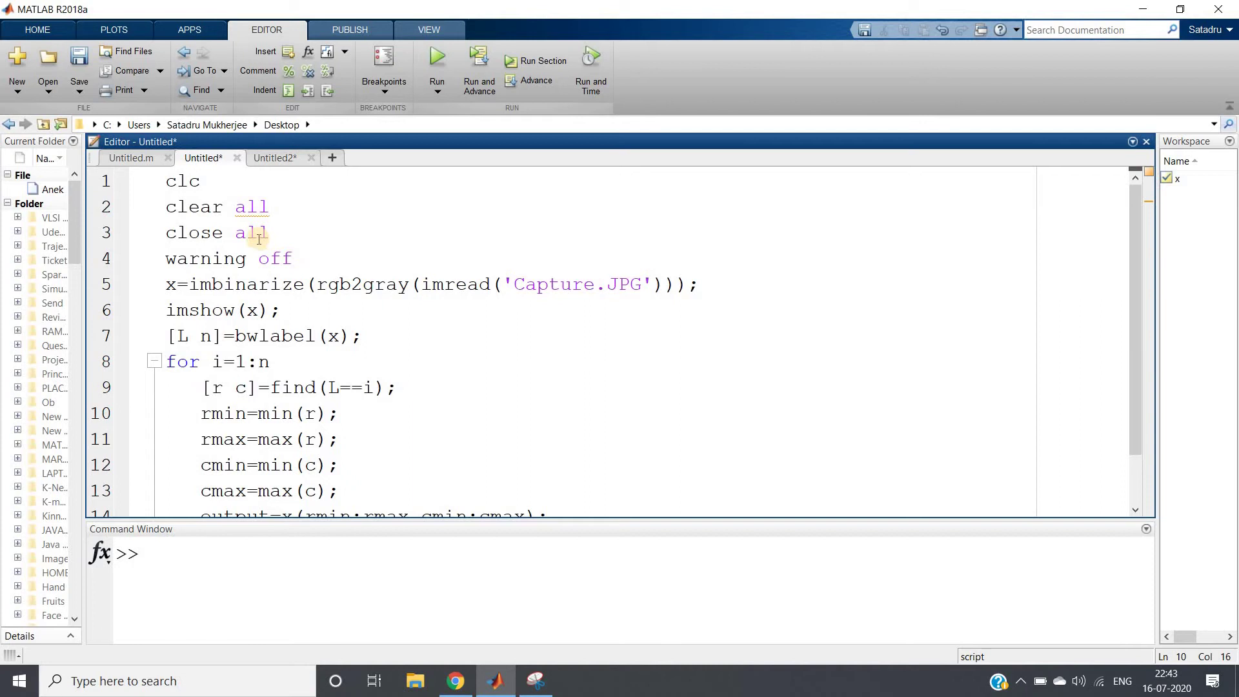
pyautogui.moveTo(167, 178); pyautogui.dragTo(293, 259)
pyautogui.click(292, 258)
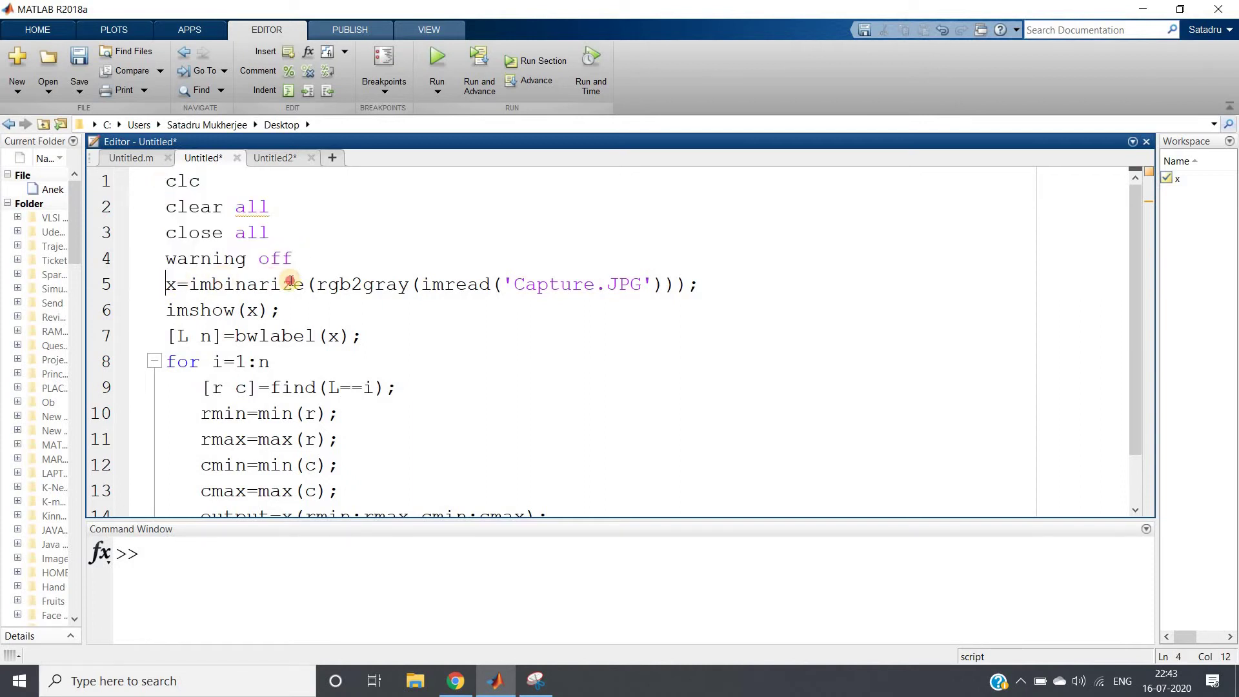
pyautogui.moveTo(167, 283); pyautogui.dragTo(653, 284)
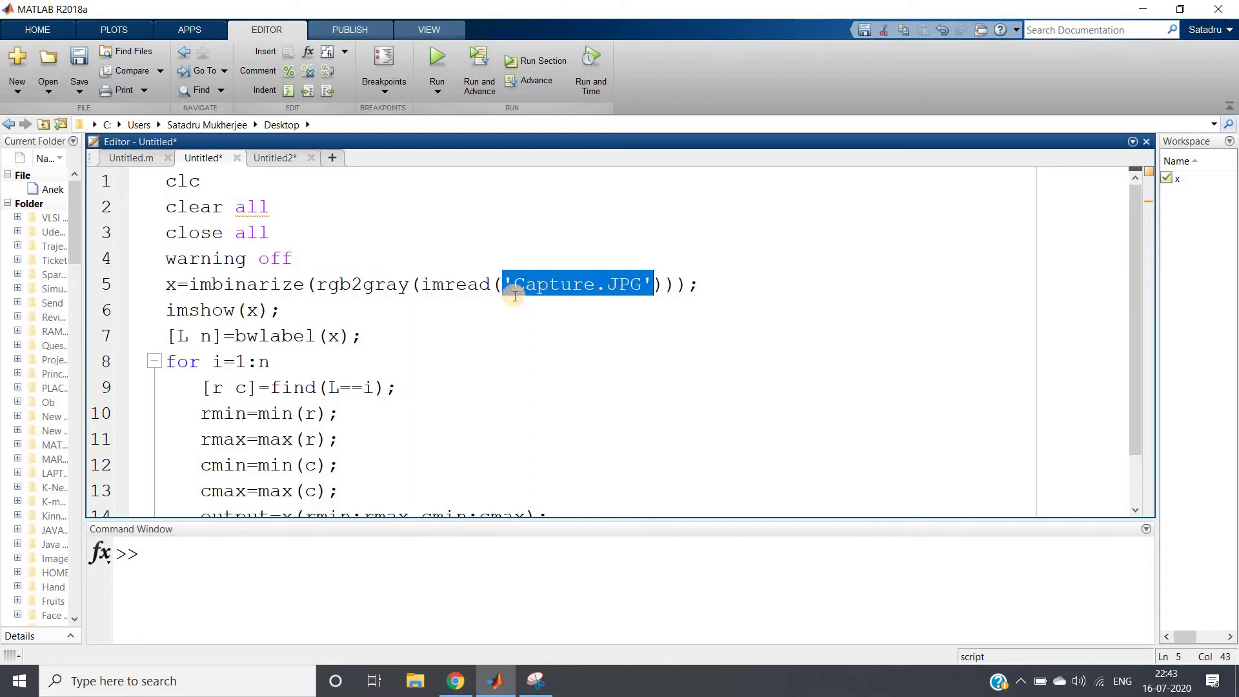
# Step: Insert x=imfill(x,'holes'); on a new line after imshow(x);, before the labelling line
pyautogui.click(334, 312)
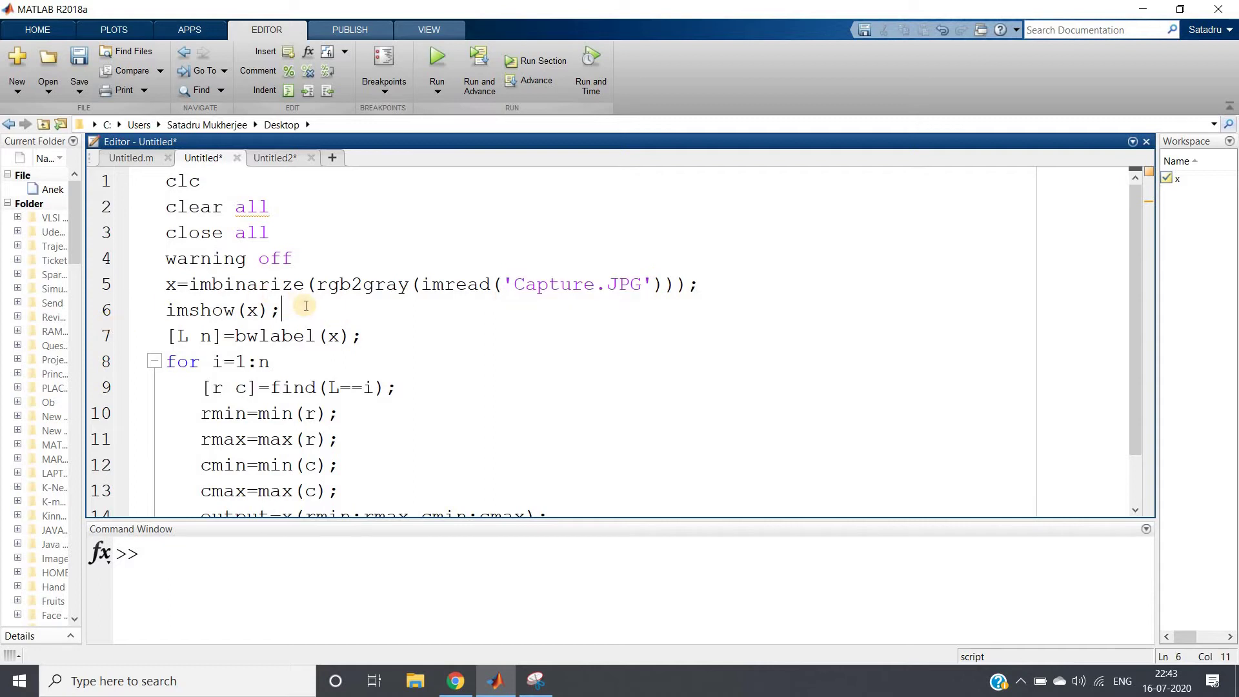
pyautogui.press('Return')
pyautogui.write('x=i')
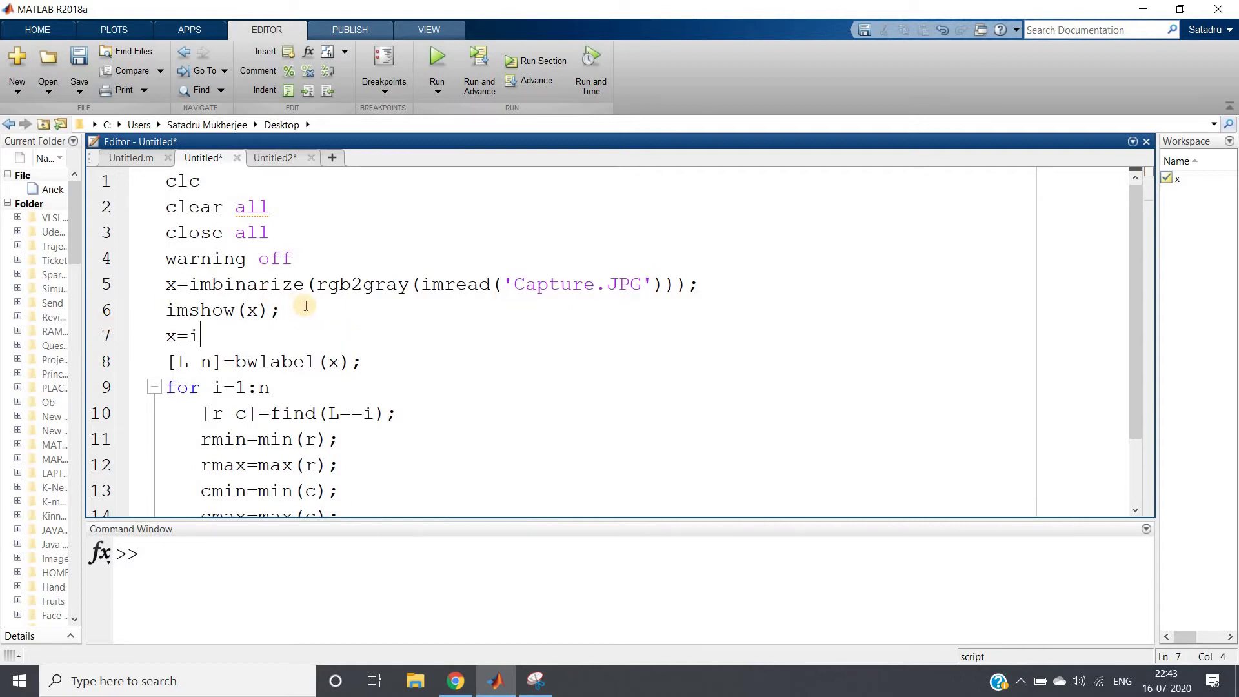
pyautogui.write('mfill')
pyautogui.write("(x,'hol")
pyautogui.write("es');")
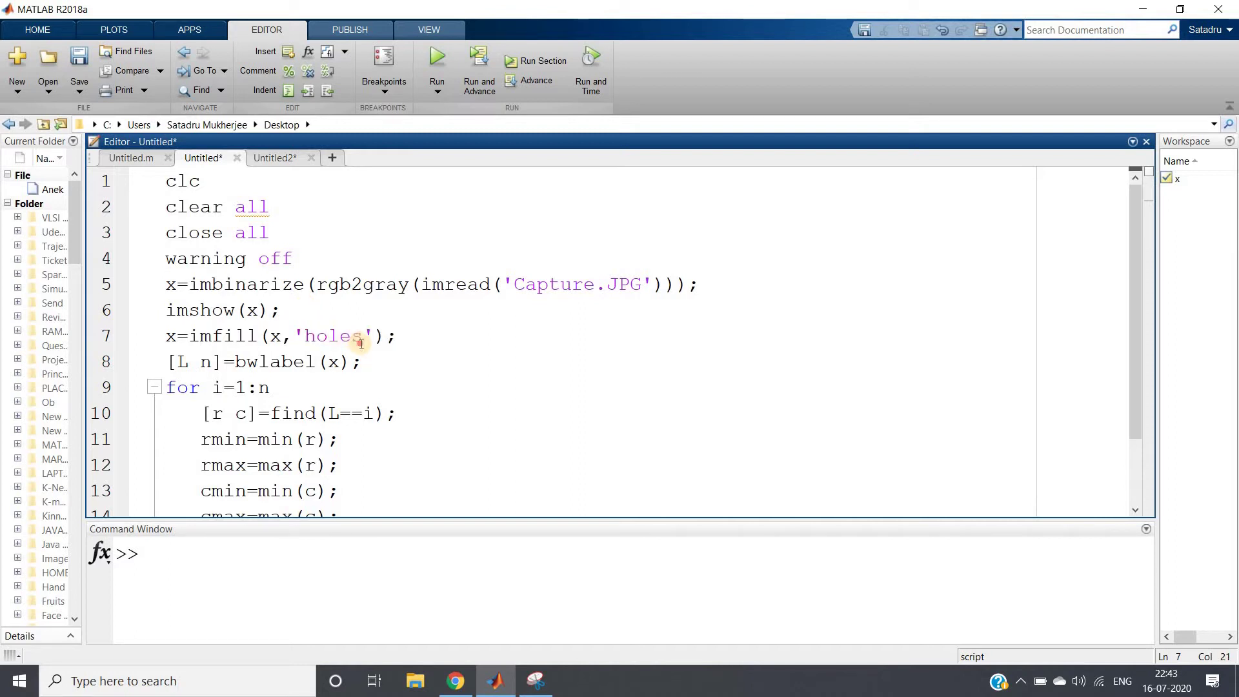
pyautogui.doubleClick(360, 339)
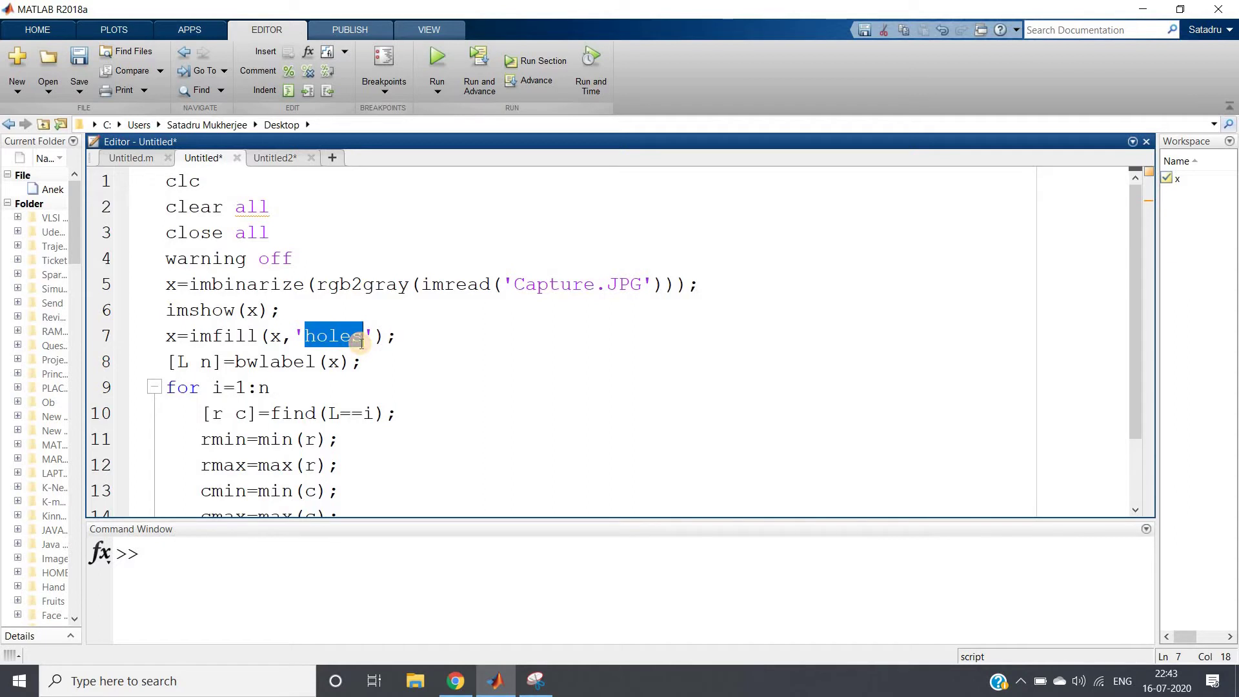
pyautogui.click(362, 337)
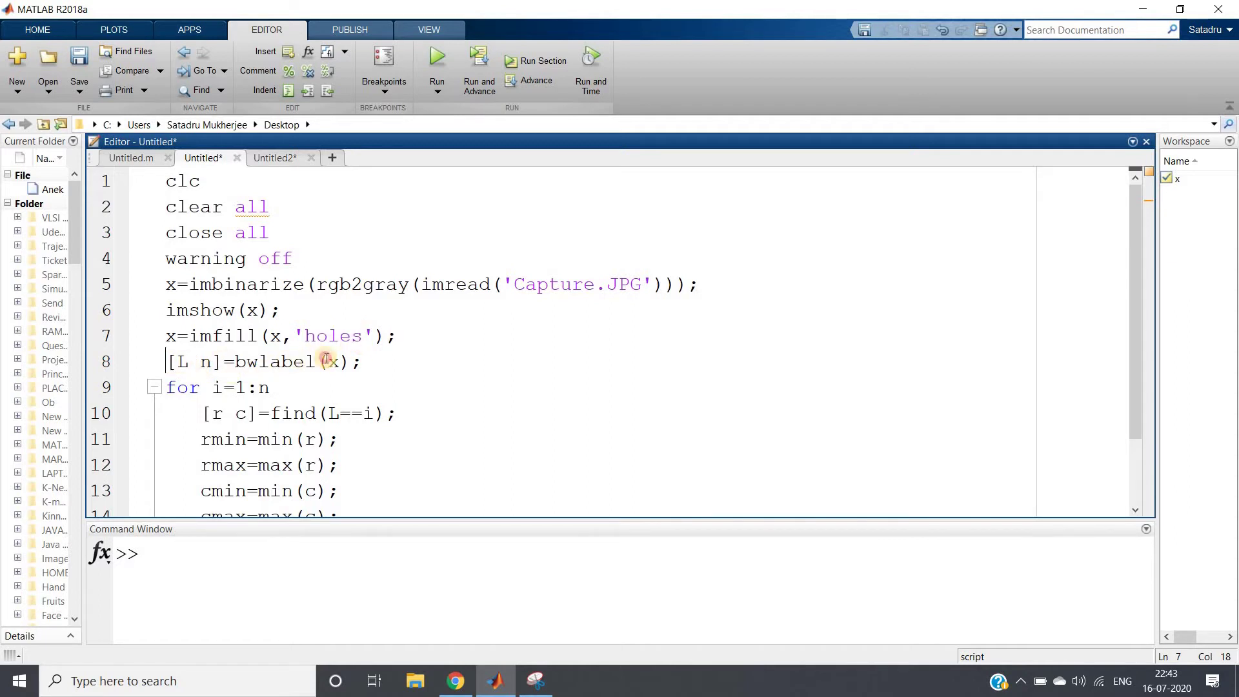
pyautogui.moveTo(167, 361); pyautogui.dragTo(364, 362)
pyautogui.click(382, 359)
# Step: Review the count n, the loop header i=1:n, label matrix L and [r c] outputs
pyautogui.doubleClick(205, 362)
pyautogui.click(211, 362)
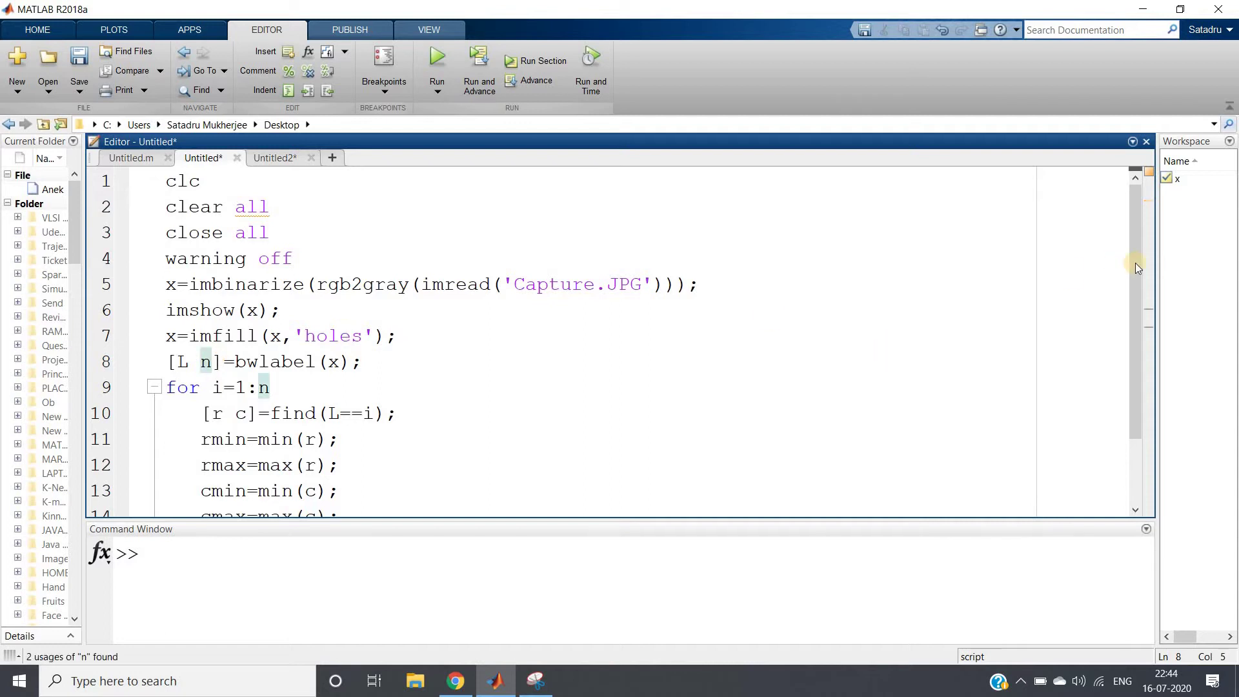
pyautogui.moveTo(1140, 266); pyautogui.dragTo(1135, 376)
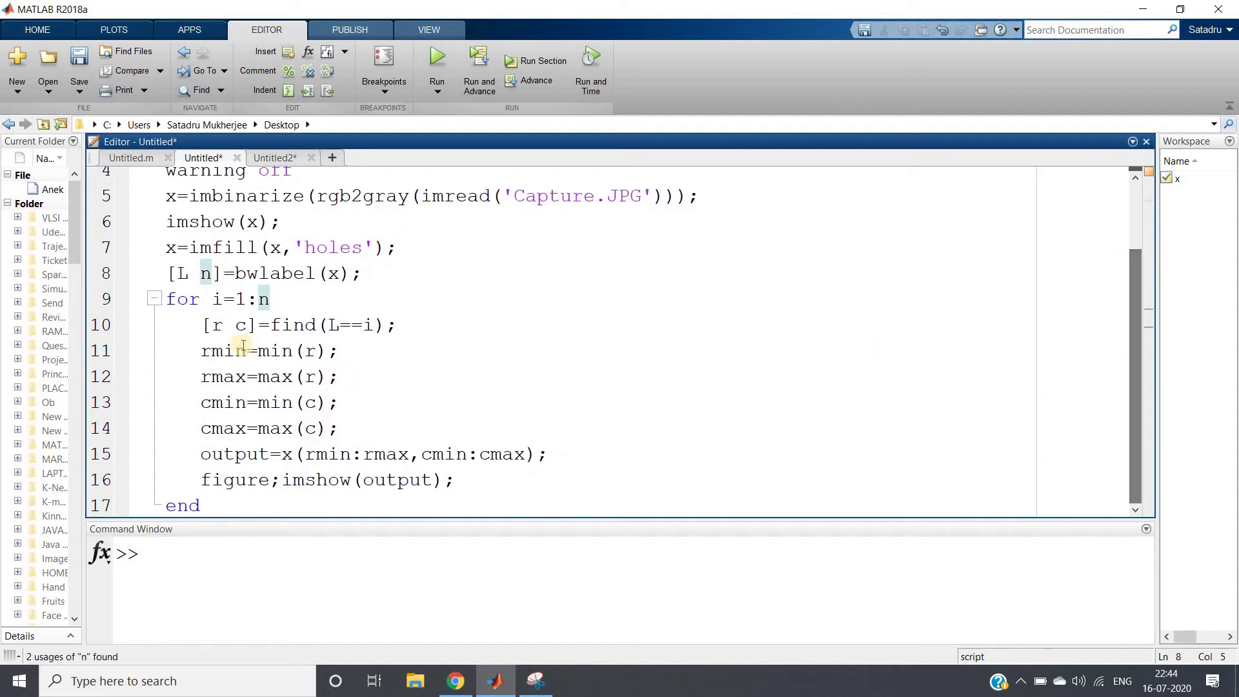
pyautogui.moveTo(167, 300); pyautogui.dragTo(271, 299)
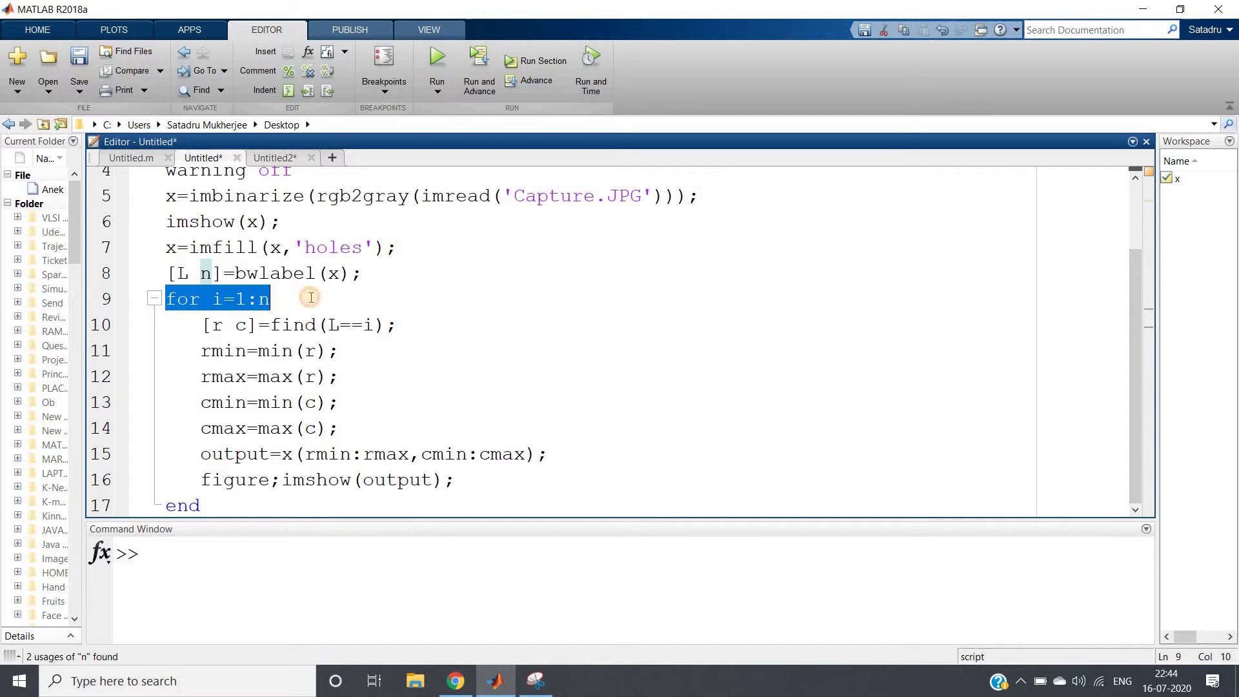
pyautogui.click(272, 300)
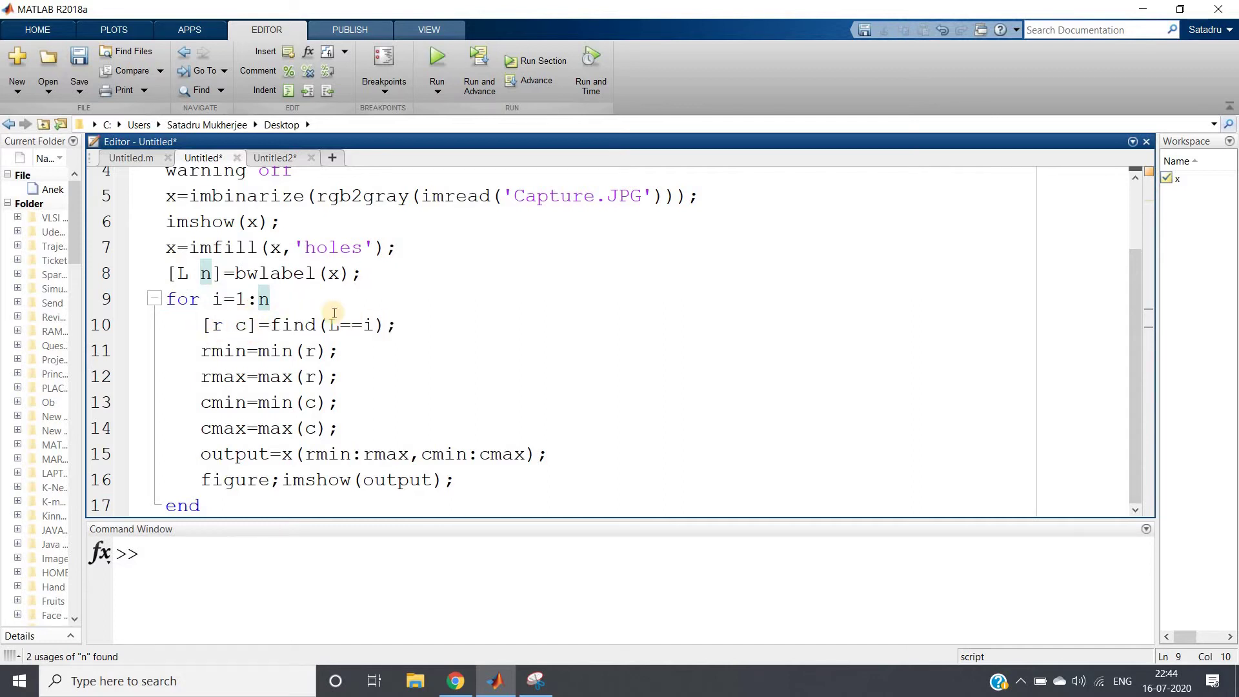
pyautogui.doubleClick(184, 273)
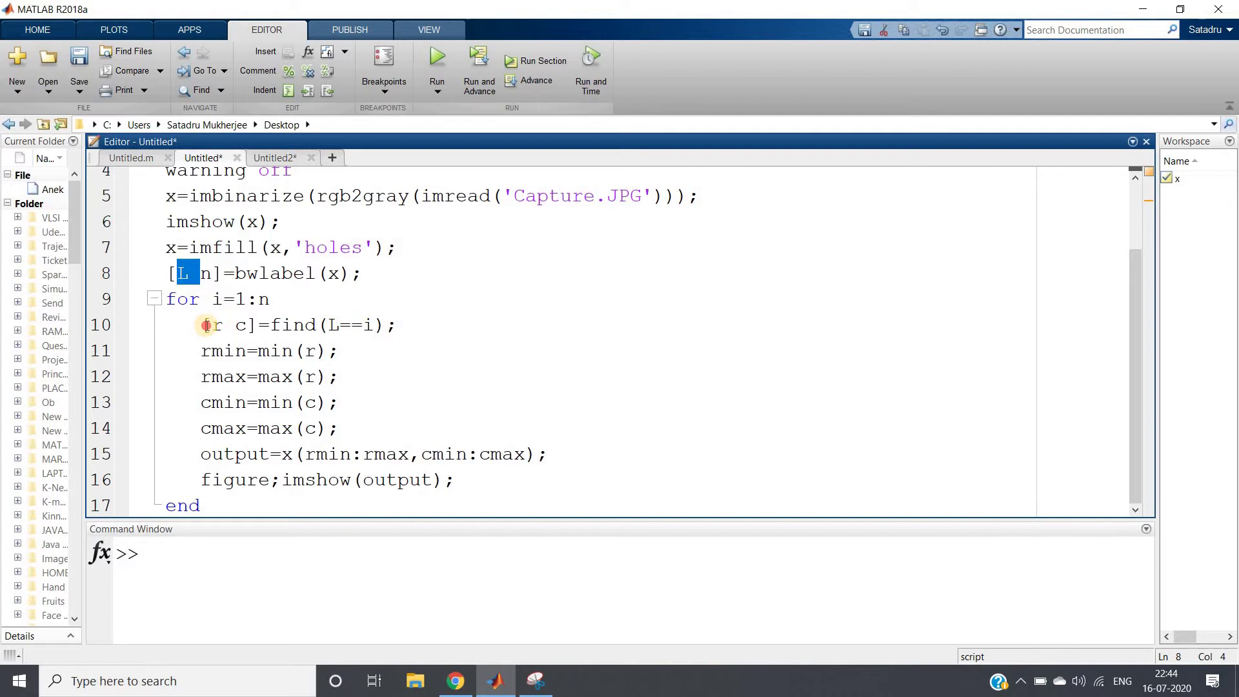
pyautogui.moveTo(203, 325); pyautogui.dragTo(260, 325)
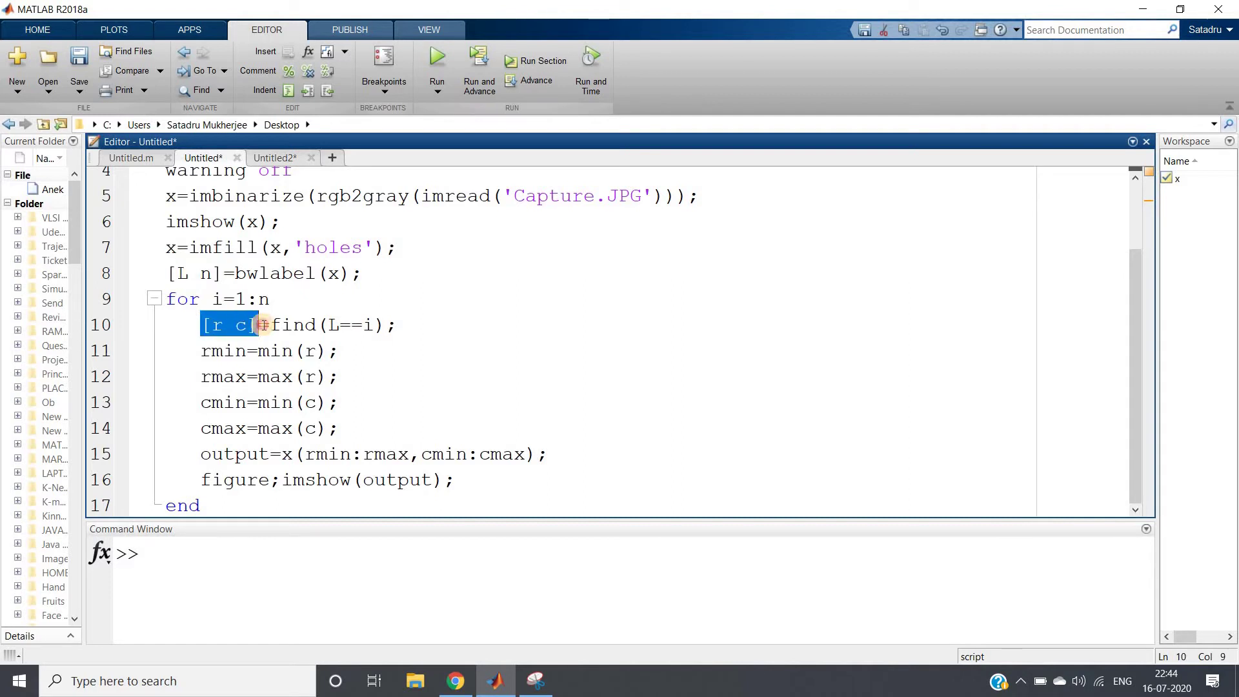
pyautogui.click(260, 325)
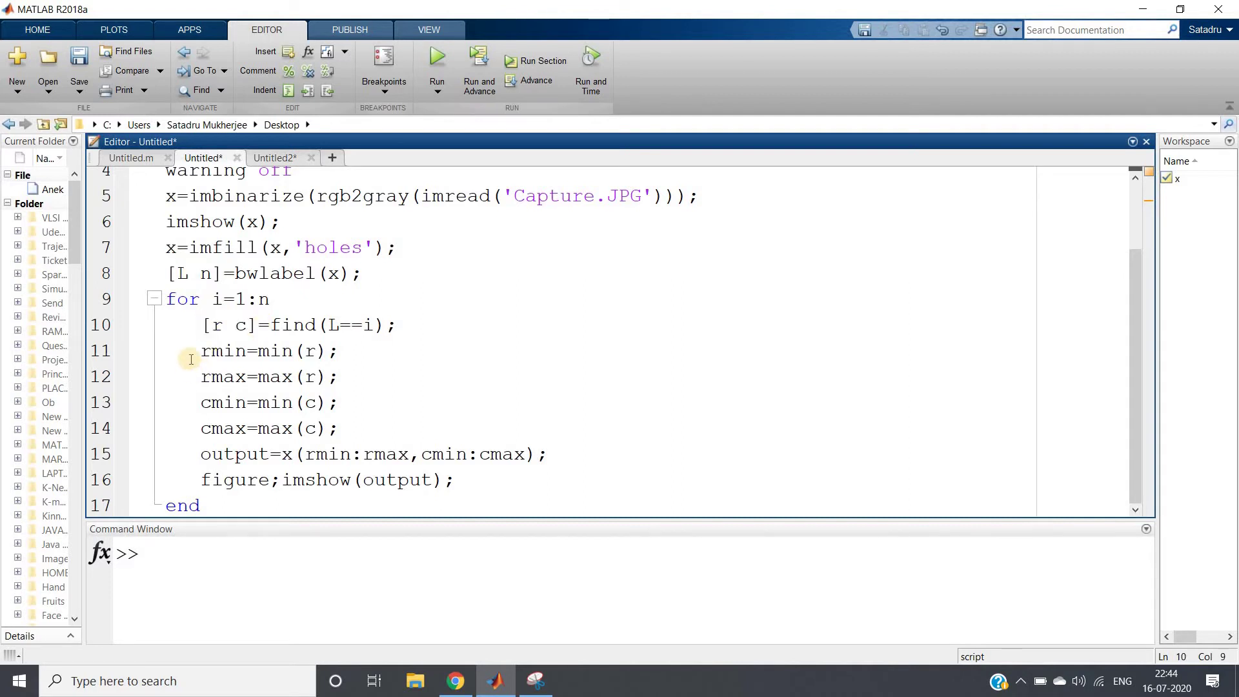
# Step: Review the min/max bound lines, the cropping into output, and the new-figure call
pyautogui.moveTo(202, 350); pyautogui.dragTo(237, 404)
pyautogui.moveTo(313, 423); pyautogui.dragTo(341, 429)
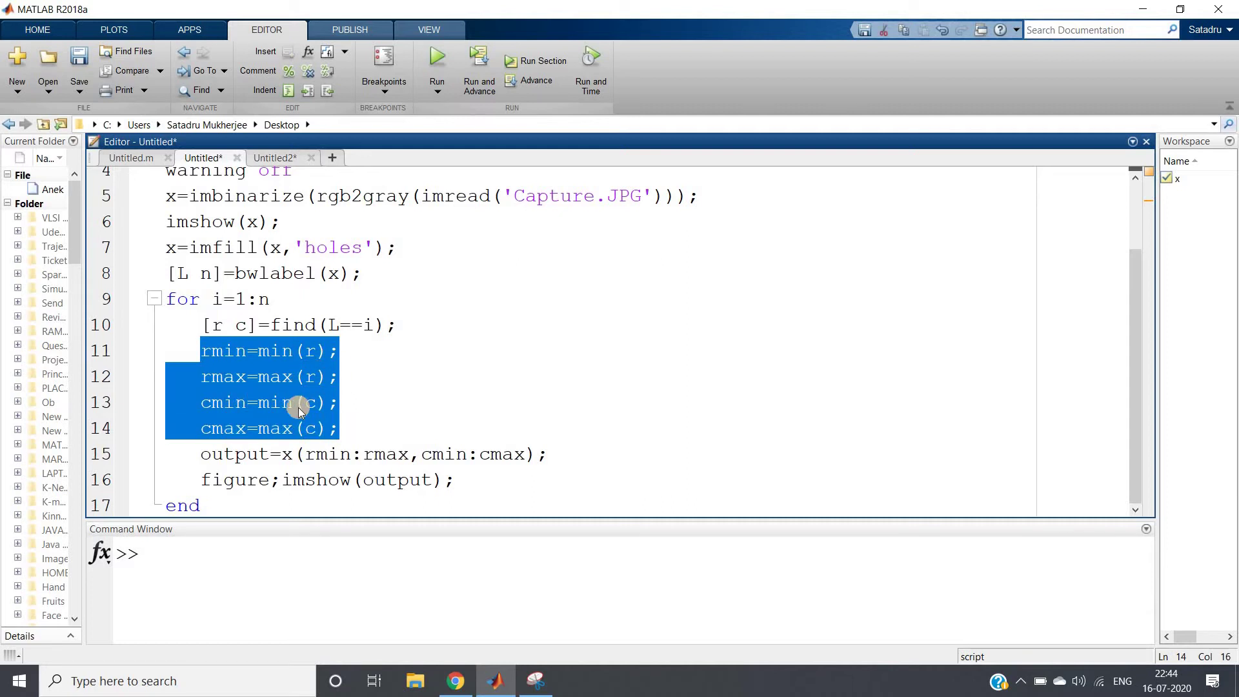
pyautogui.click(317, 429)
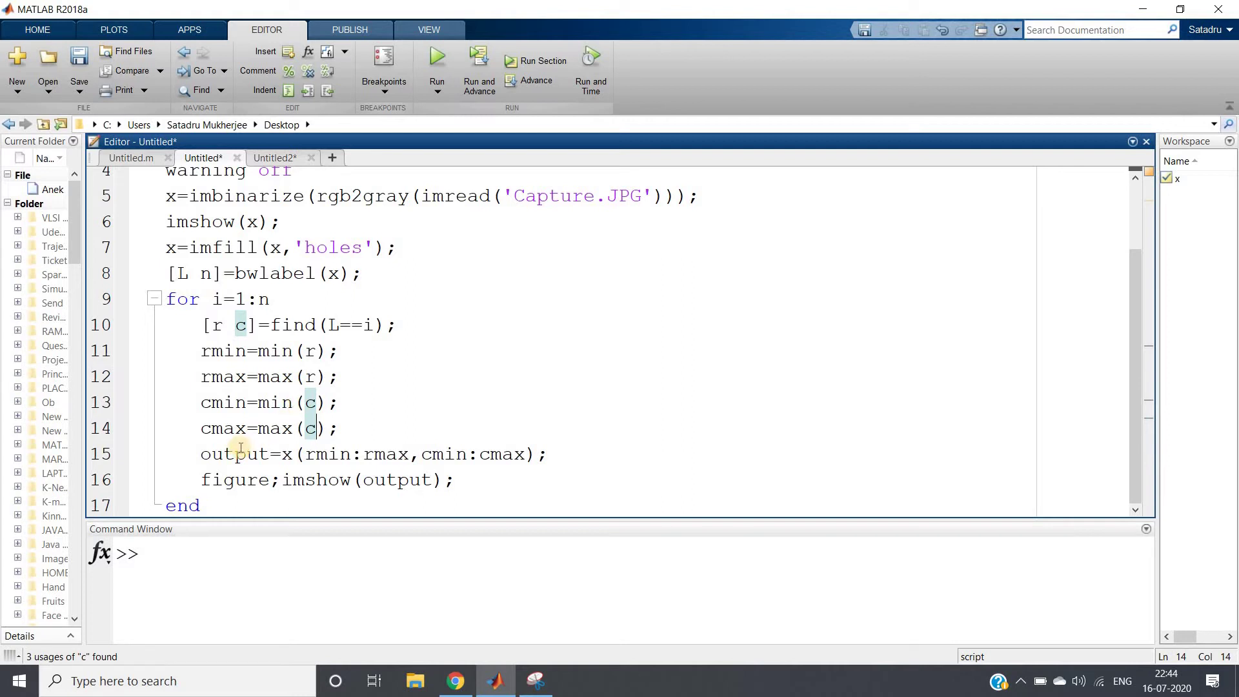
pyautogui.moveTo(200, 454); pyautogui.dragTo(547, 453)
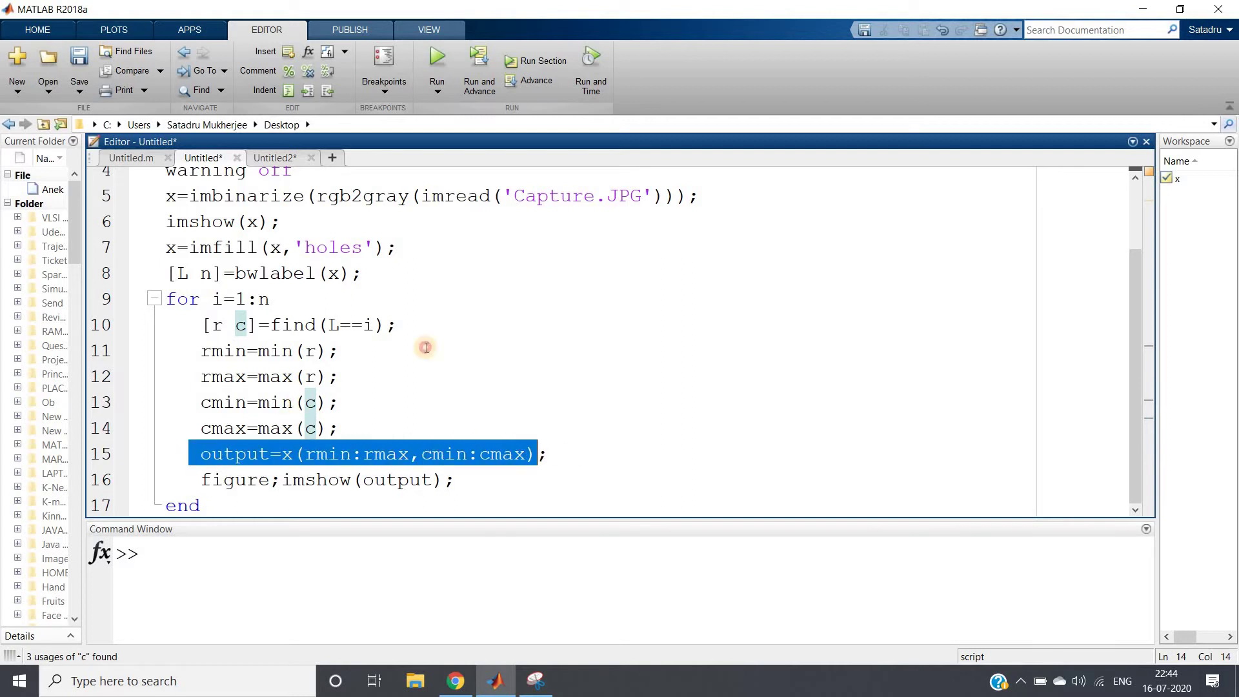
pyautogui.doubleClick(170, 247)
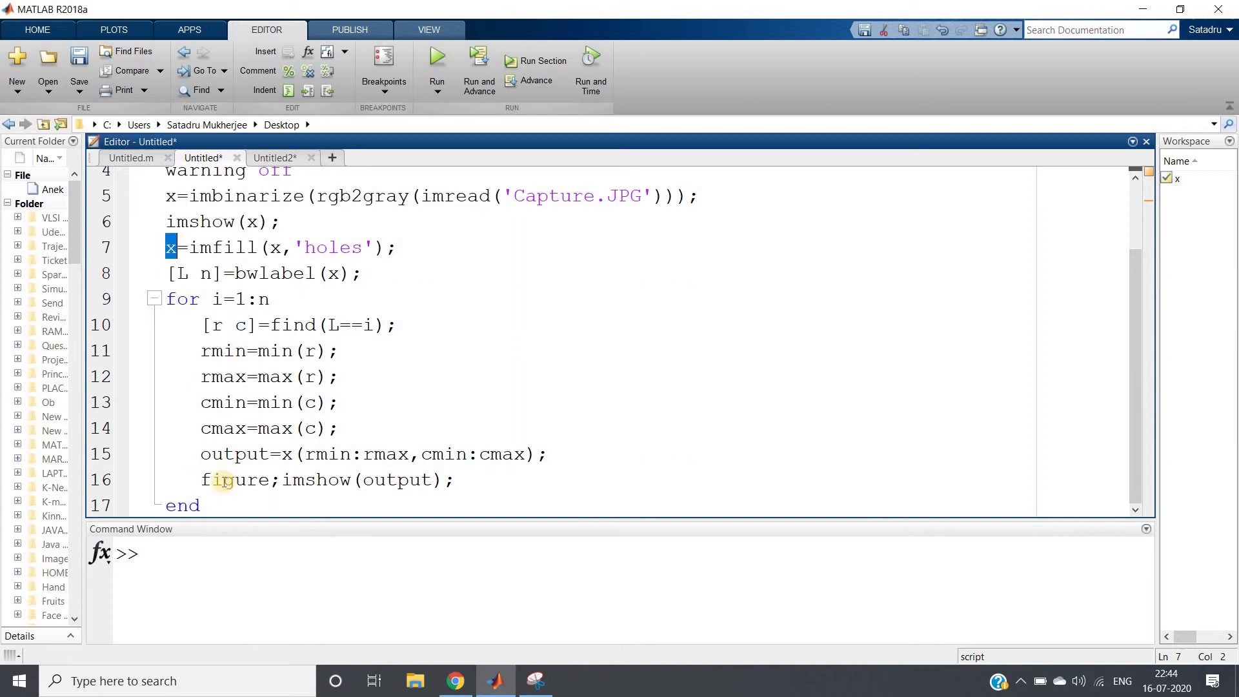
pyautogui.moveTo(200, 454); pyautogui.dragTo(271, 454)
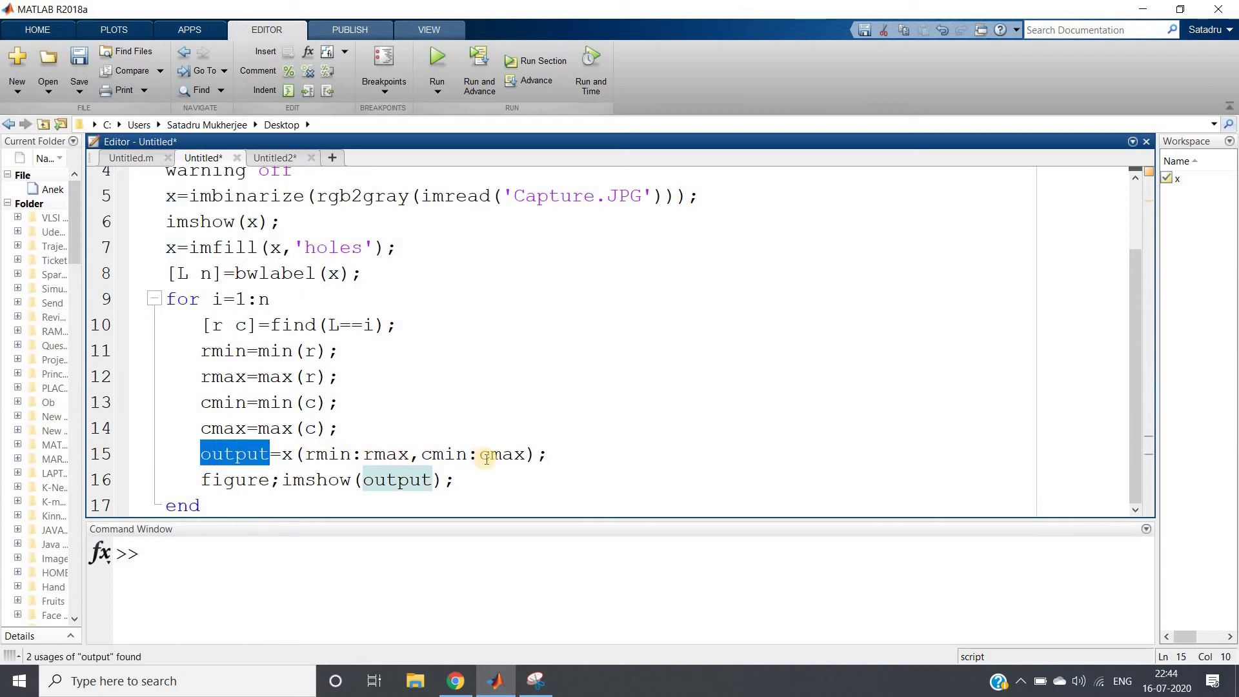
pyautogui.moveTo(200, 480); pyautogui.dragTo(291, 480)
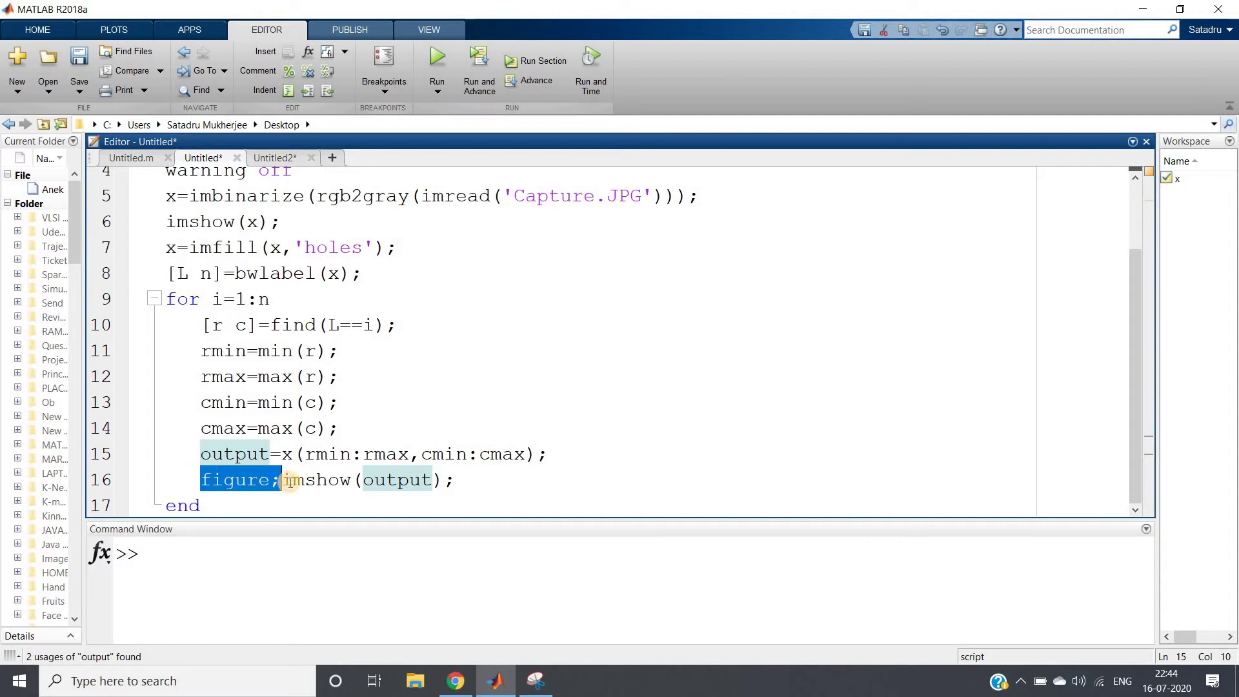
pyautogui.click(455, 479)
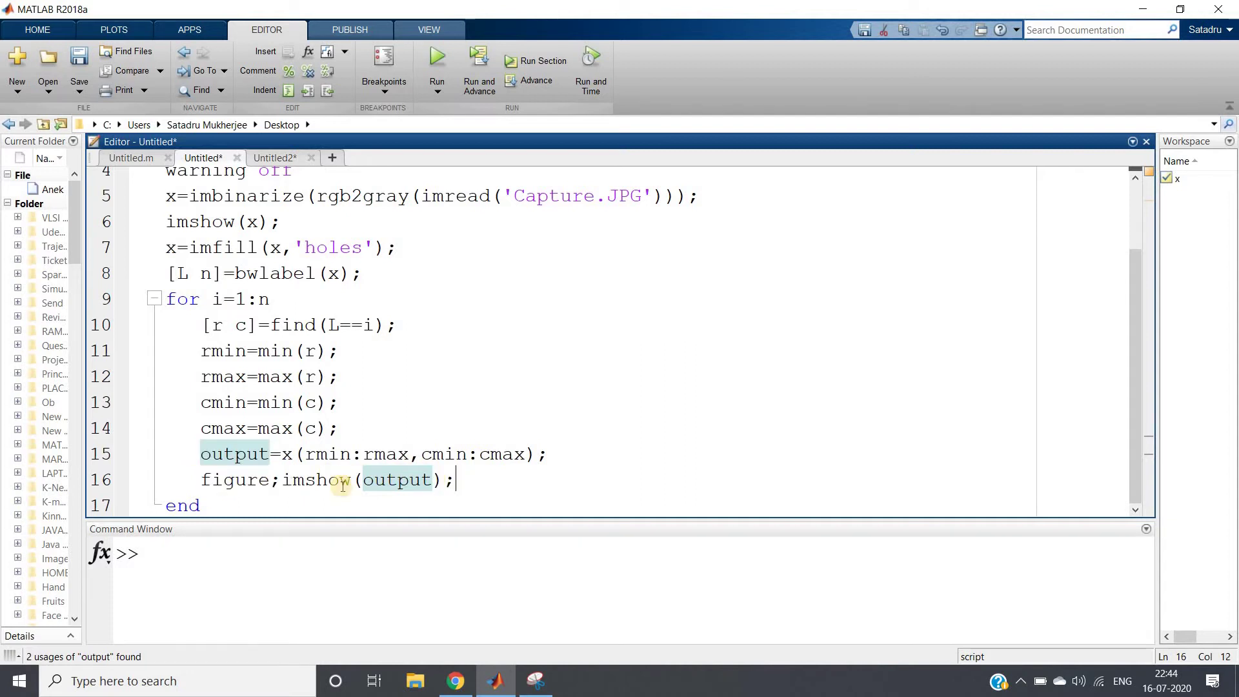
pyautogui.click(199, 505)
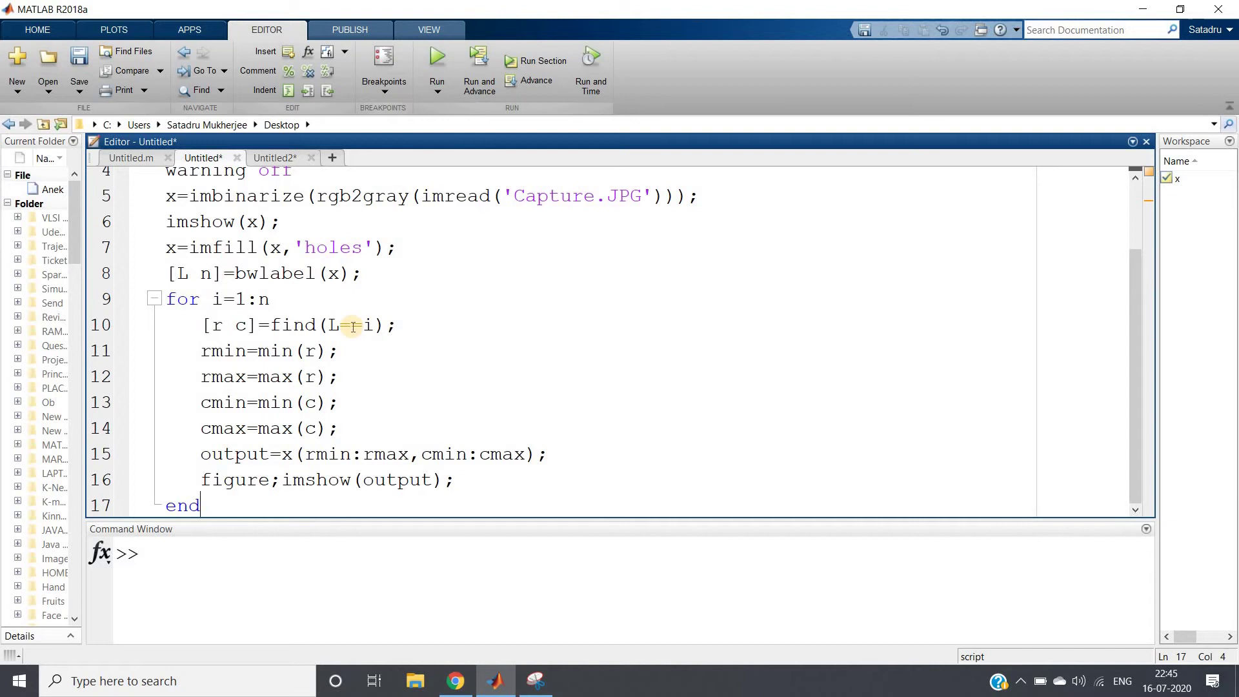
# Step: Run the entire script via Ctrl+A and Evaluate Selection
pyautogui.hotkey('ctrl', 'a')
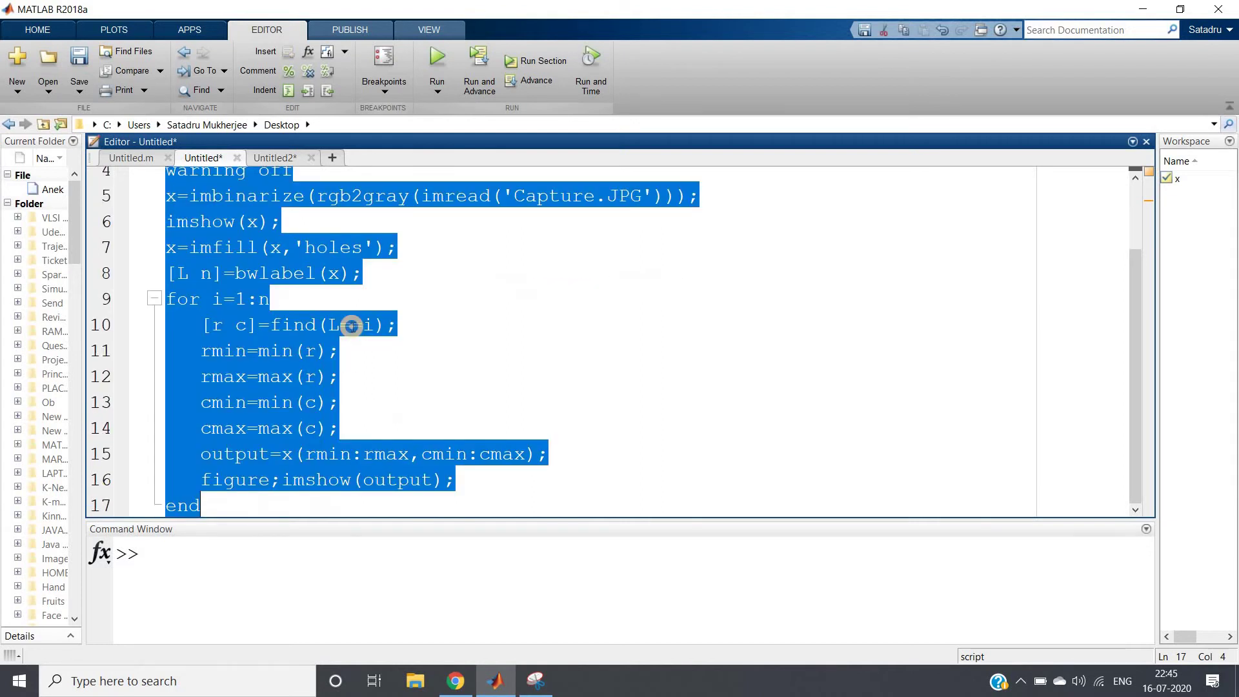
pyautogui.rightClick(355, 329)
pyautogui.click(411, 337)
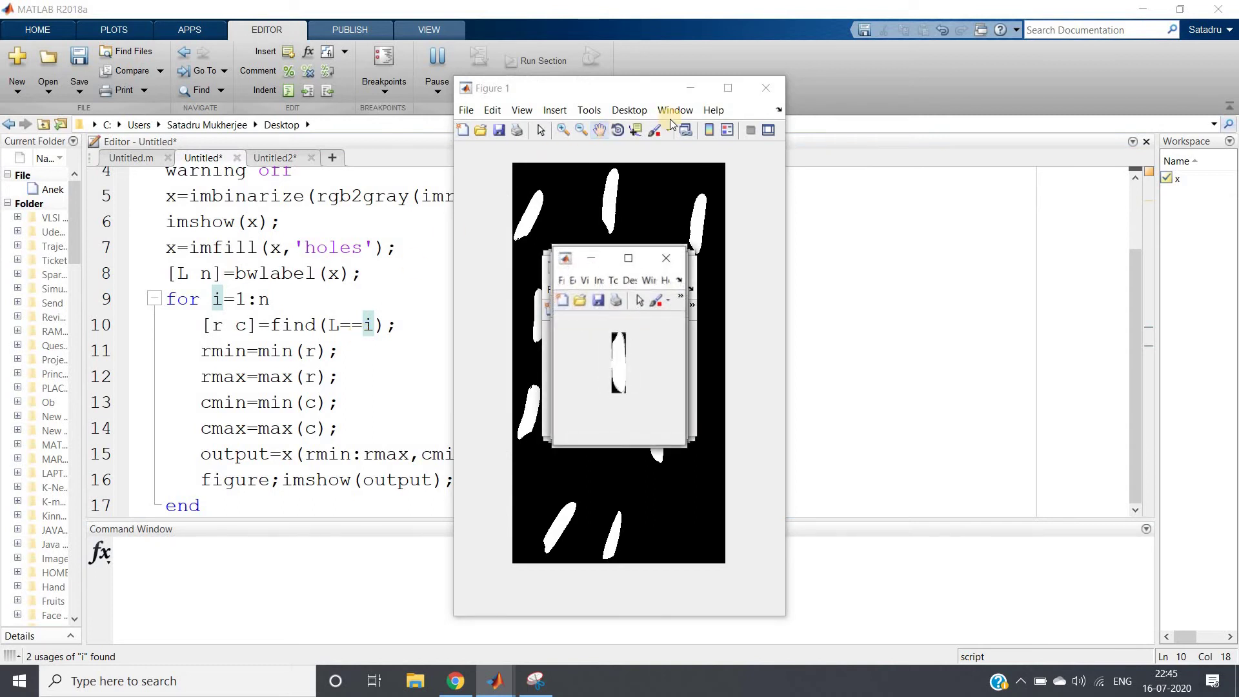
# Step: Move the binary image figure left and spread Figures 12 through 9 to the right
pyautogui.moveTo(613, 89); pyautogui.dragTo(153, 46)
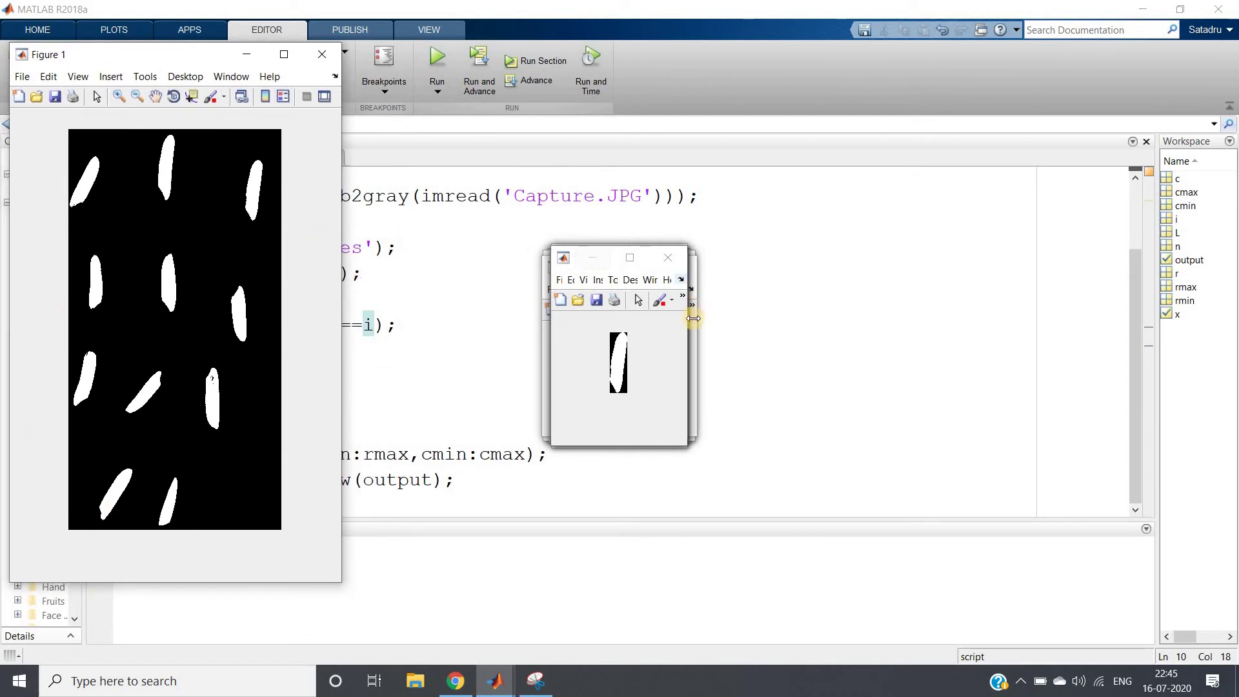
pyautogui.moveTo(693, 315); pyautogui.dragTo(760, 315)
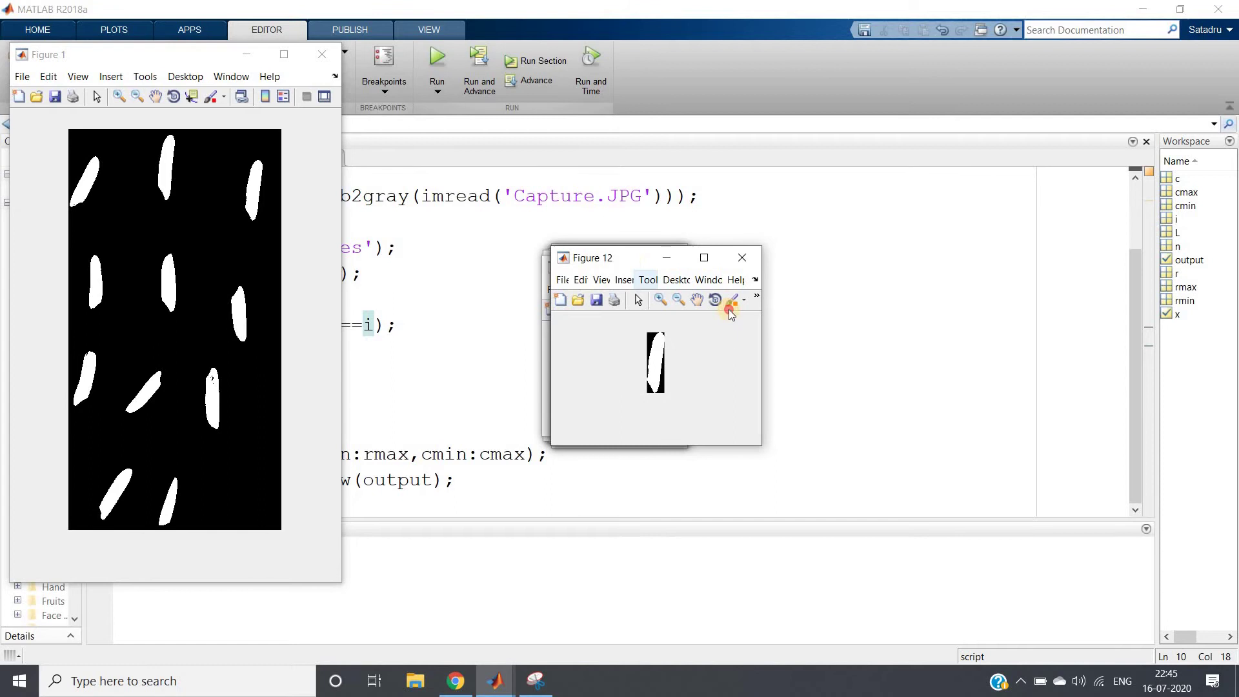
pyautogui.moveTo(620, 258); pyautogui.dragTo(1084, 511)
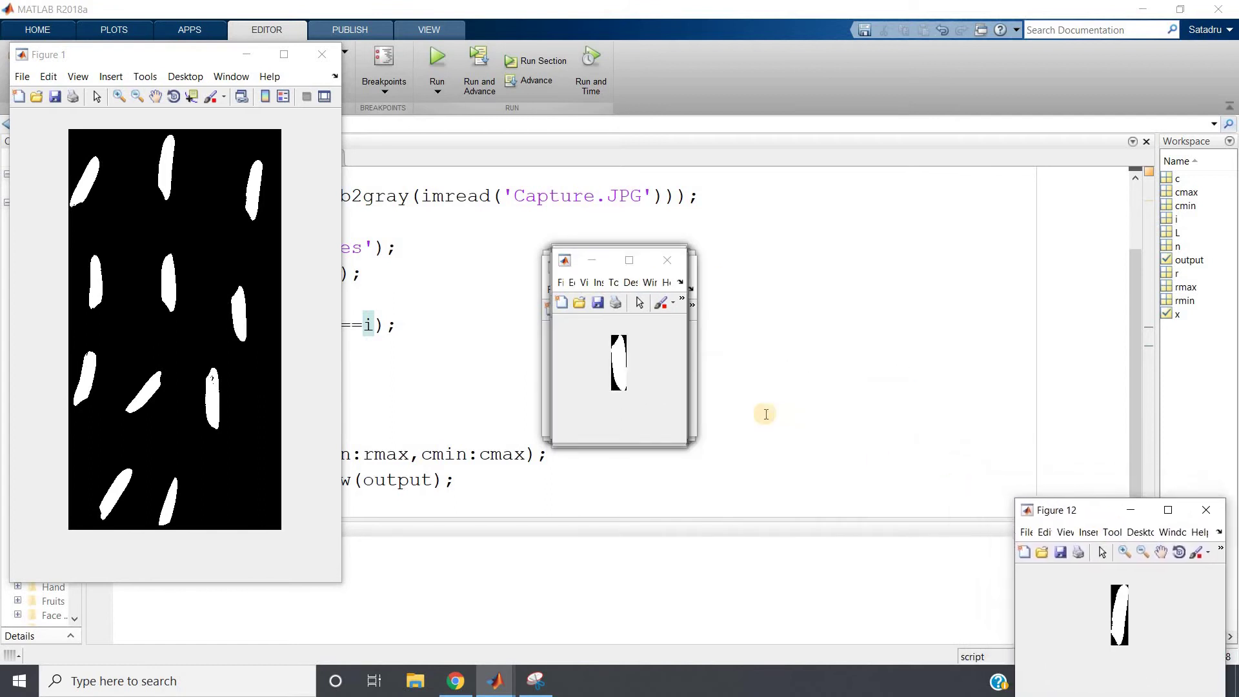
pyautogui.moveTo(693, 373); pyautogui.dragTo(856, 363)
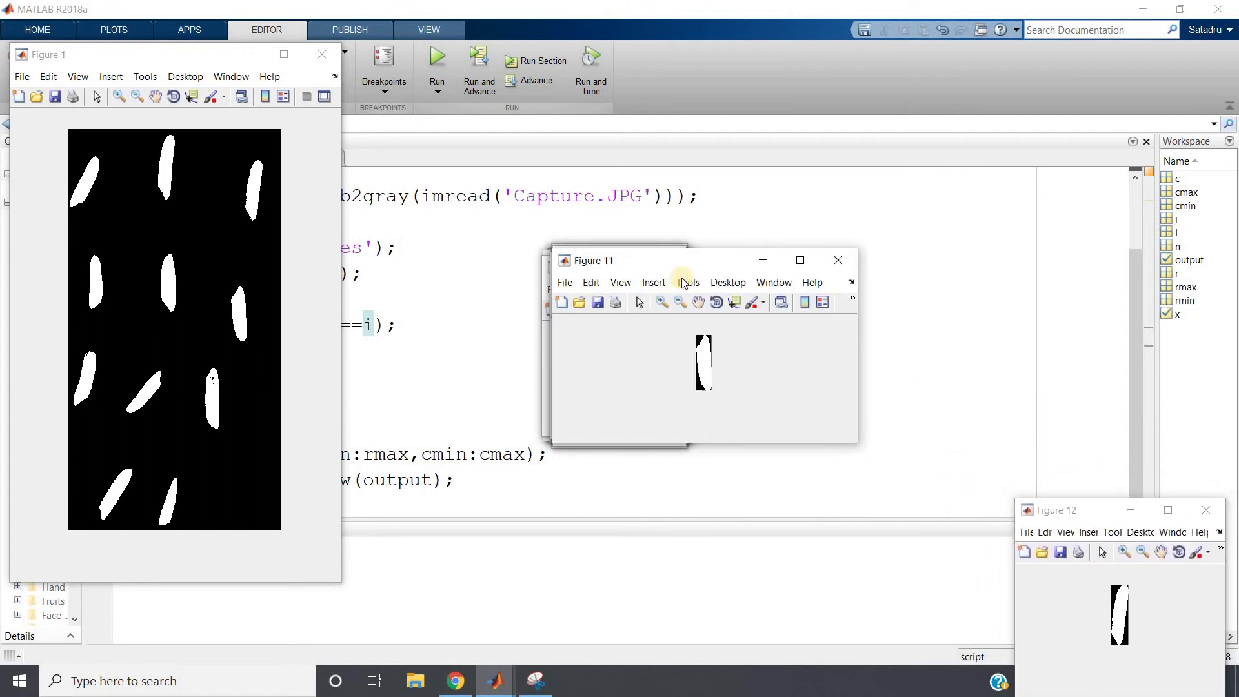
pyautogui.moveTo(682, 261); pyautogui.dragTo(1029, 299)
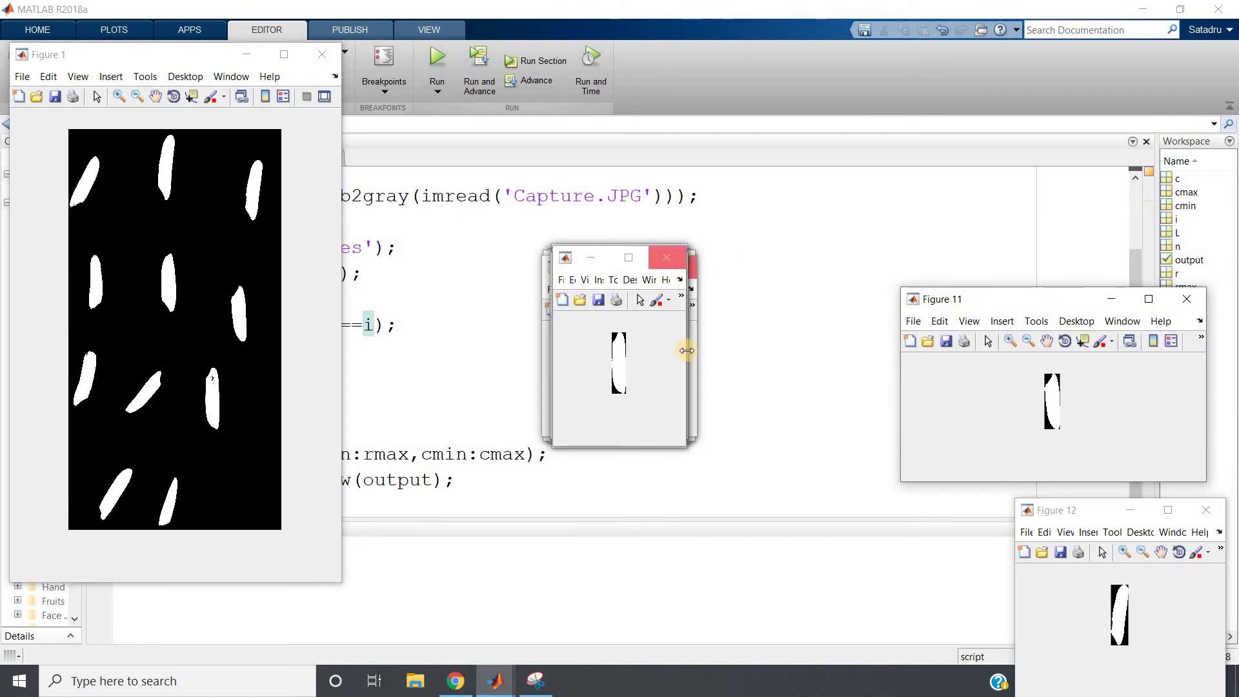
pyautogui.moveTo(686, 349); pyautogui.dragTo(754, 344)
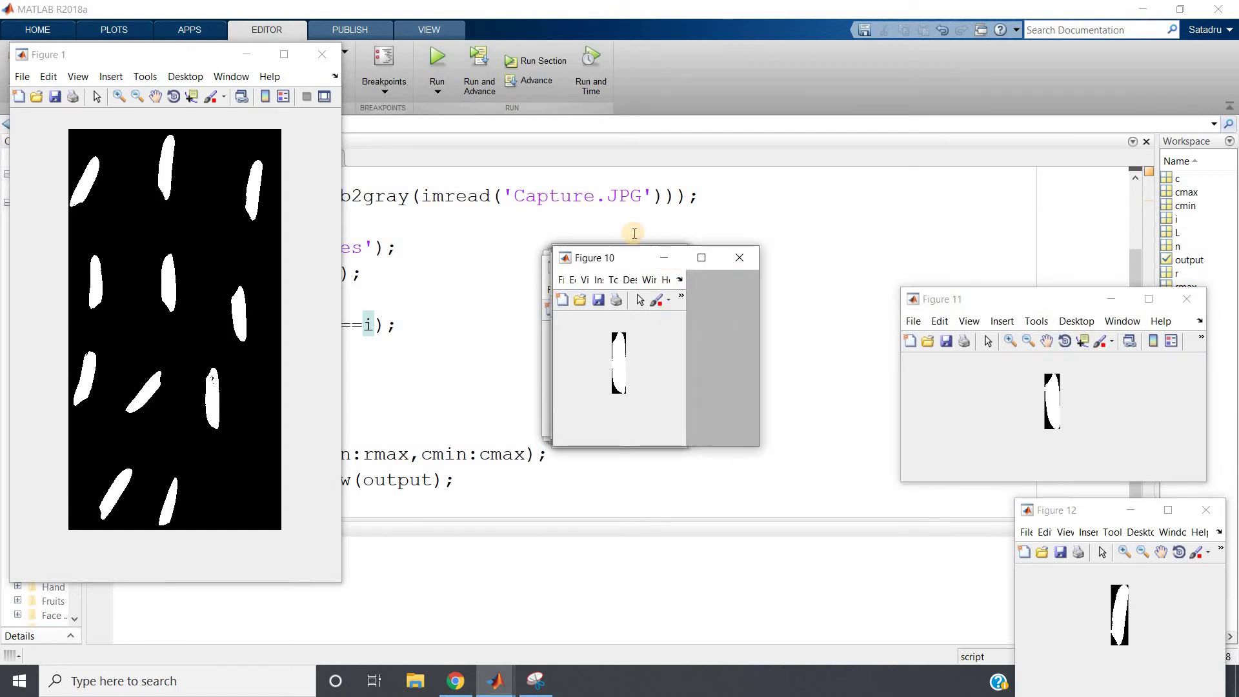
pyautogui.moveTo(620, 258); pyautogui.dragTo(1048, 81)
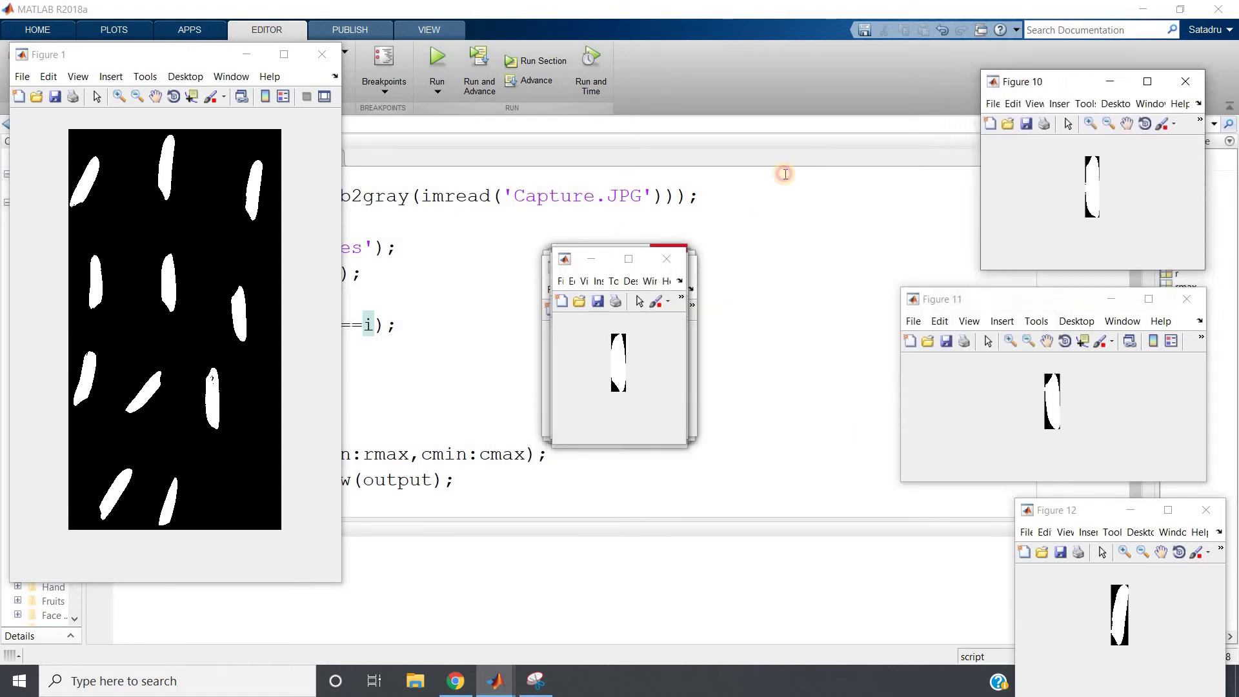
pyautogui.click(688, 346)
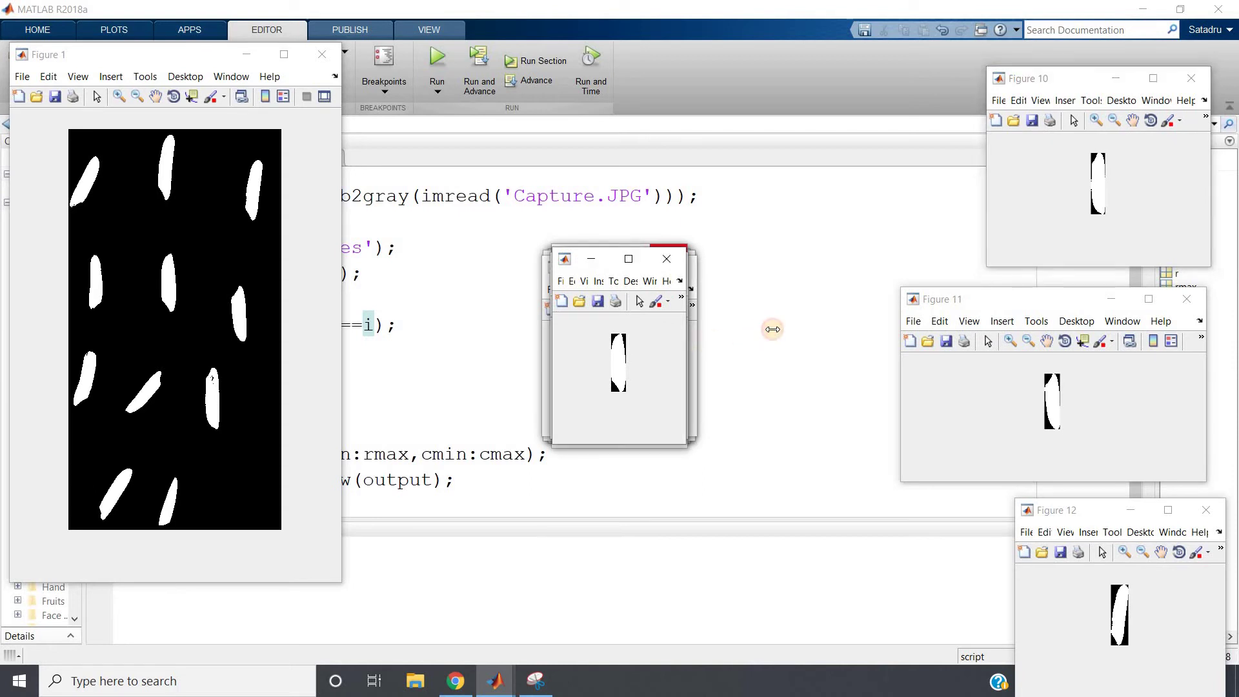
pyautogui.moveTo(693, 346); pyautogui.dragTo(788, 339)
pyautogui.moveTo(619, 260); pyautogui.dragTo(822, 85)
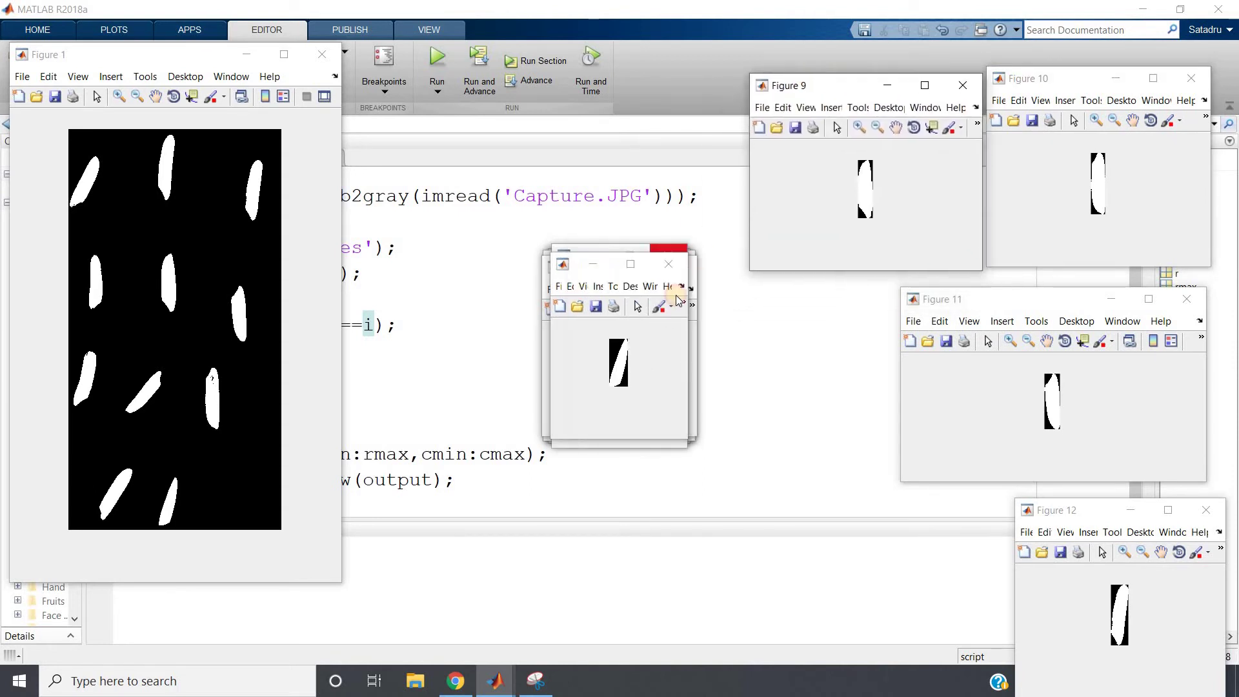
# Step: Widen Figures 8, 7, 6 and 5 and move them toward the bottom
pyautogui.moveTo(694, 347); pyautogui.dragTo(724, 347)
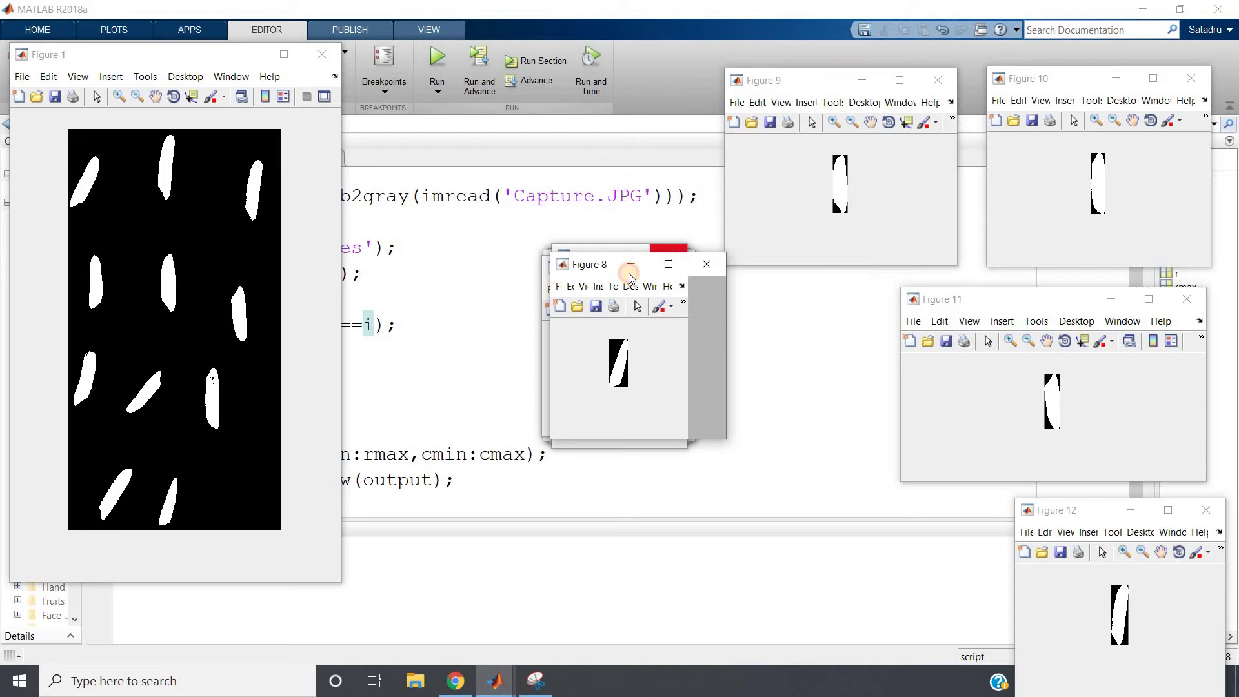
pyautogui.moveTo(630, 266); pyautogui.dragTo(852, 527)
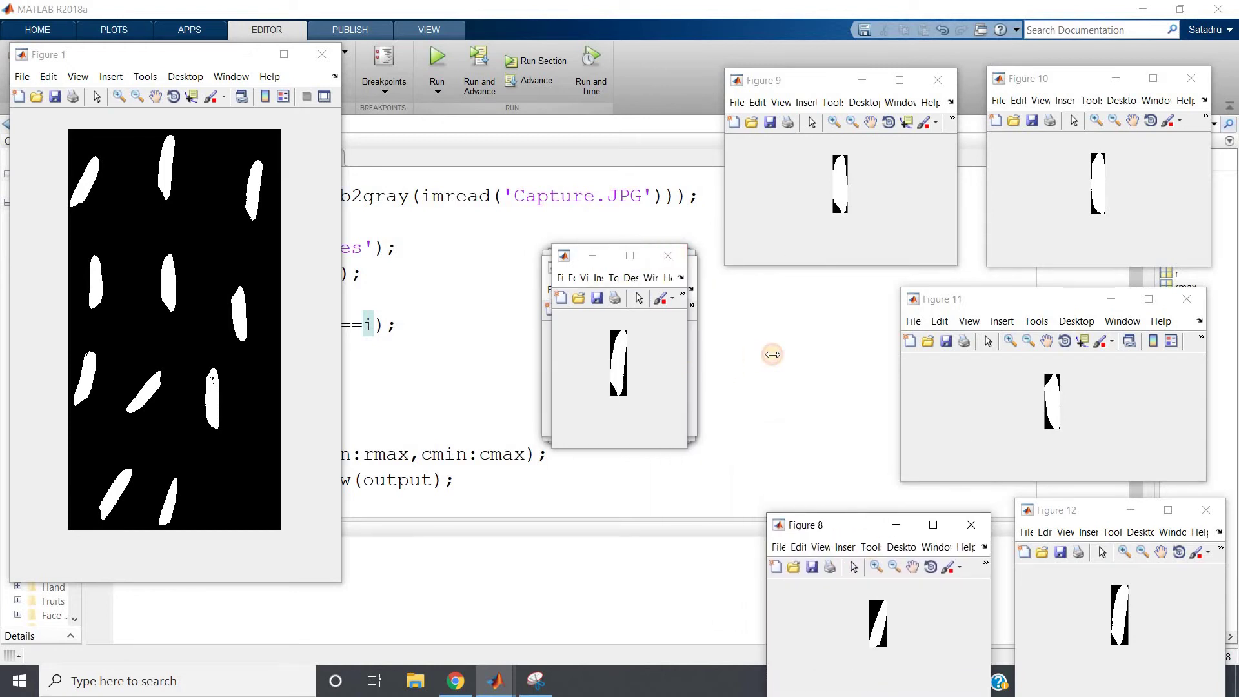
pyautogui.moveTo(772, 354); pyautogui.dragTo(746, 353)
pyautogui.moveTo(620, 265); pyautogui.dragTo(711, 308)
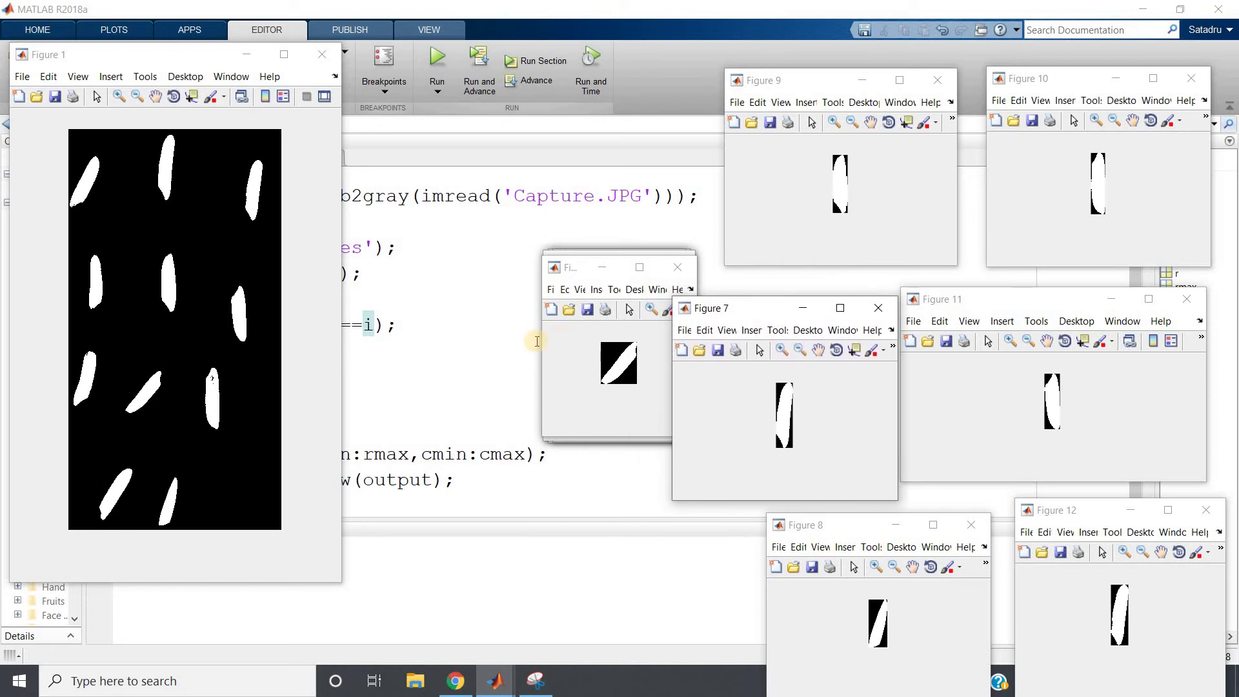
pyautogui.moveTo(536, 343); pyautogui.dragTo(474, 343)
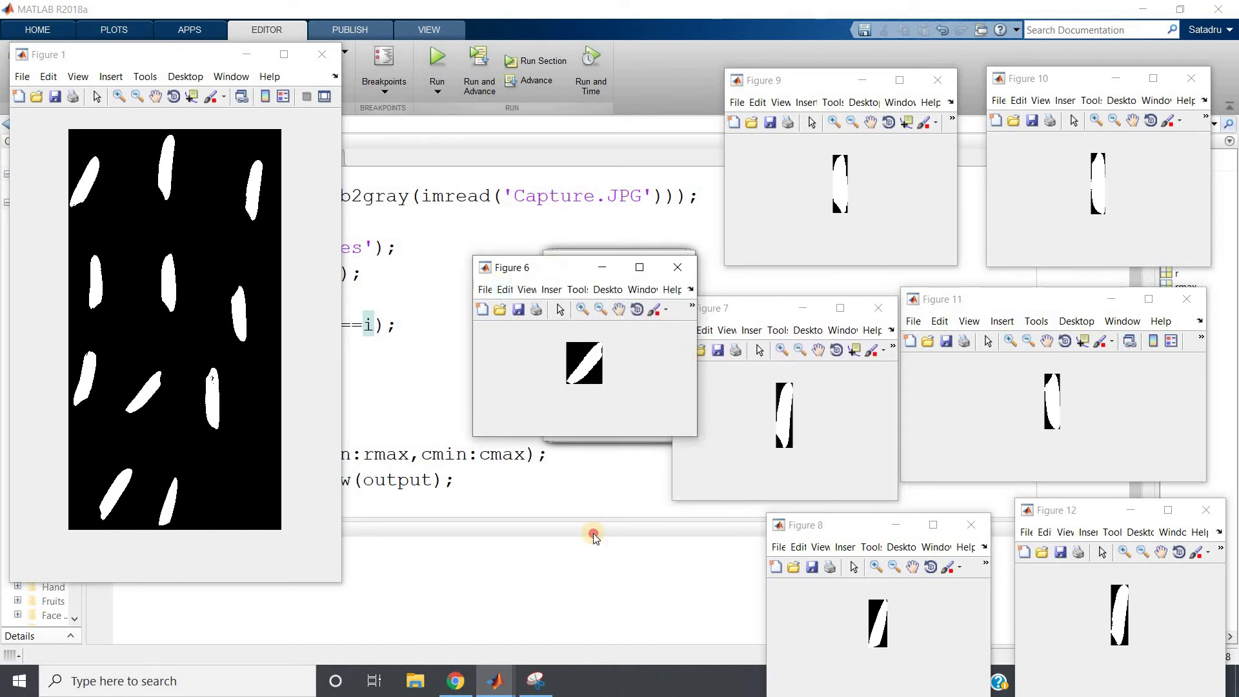
pyautogui.moveTo(548, 263); pyautogui.dragTo(629, 532)
pyautogui.moveTo(542, 343); pyautogui.dragTo(463, 343)
pyautogui.moveTo(561, 263)
pyautogui.mouseDown()
pyautogui.moveTo(494, 291)
pyautogui.moveTo(383, 525)
pyautogui.mouseUp()
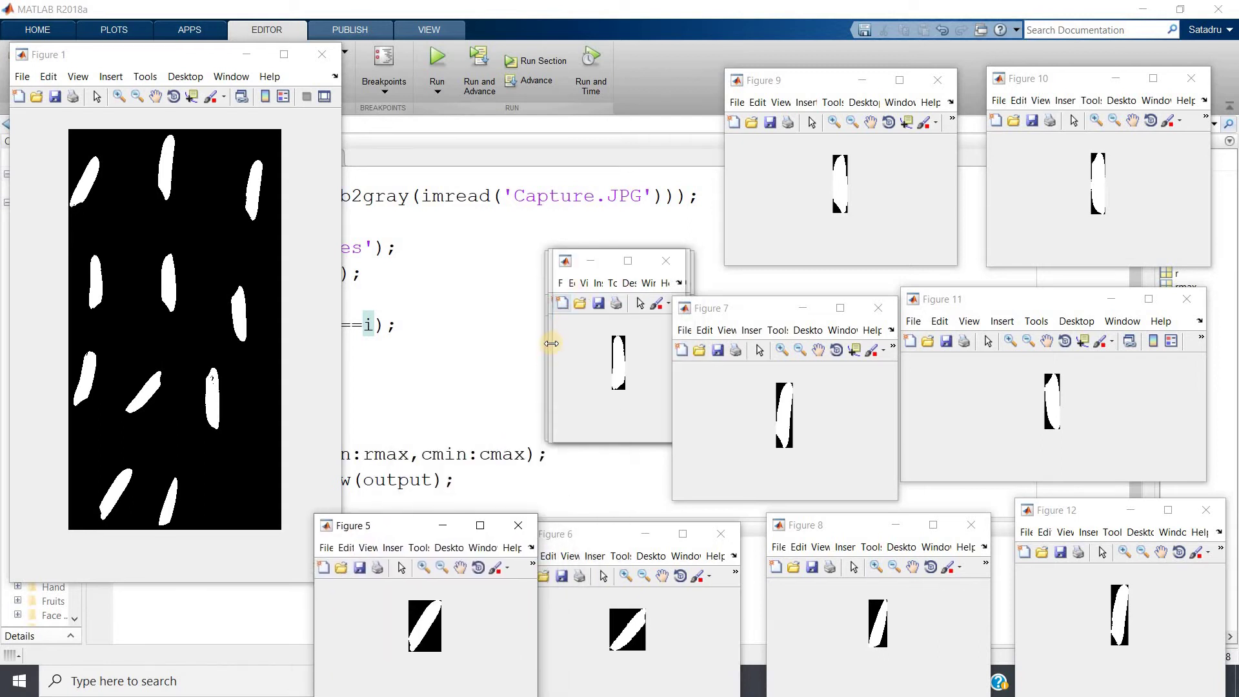
# Step: Widen Figures 4, 3 and 2, placing them top, left and lower left
pyautogui.moveTo(552, 342); pyautogui.dragTo(455, 343)
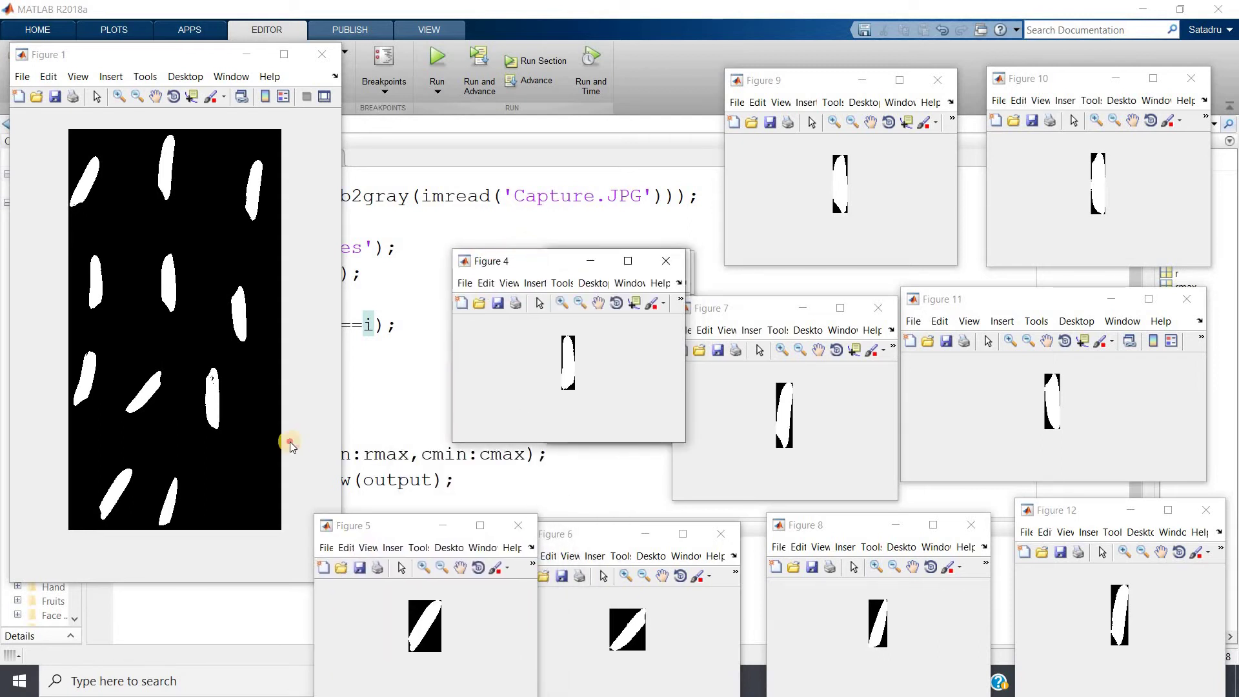
pyautogui.moveTo(543, 260); pyautogui.dragTo(549, 41)
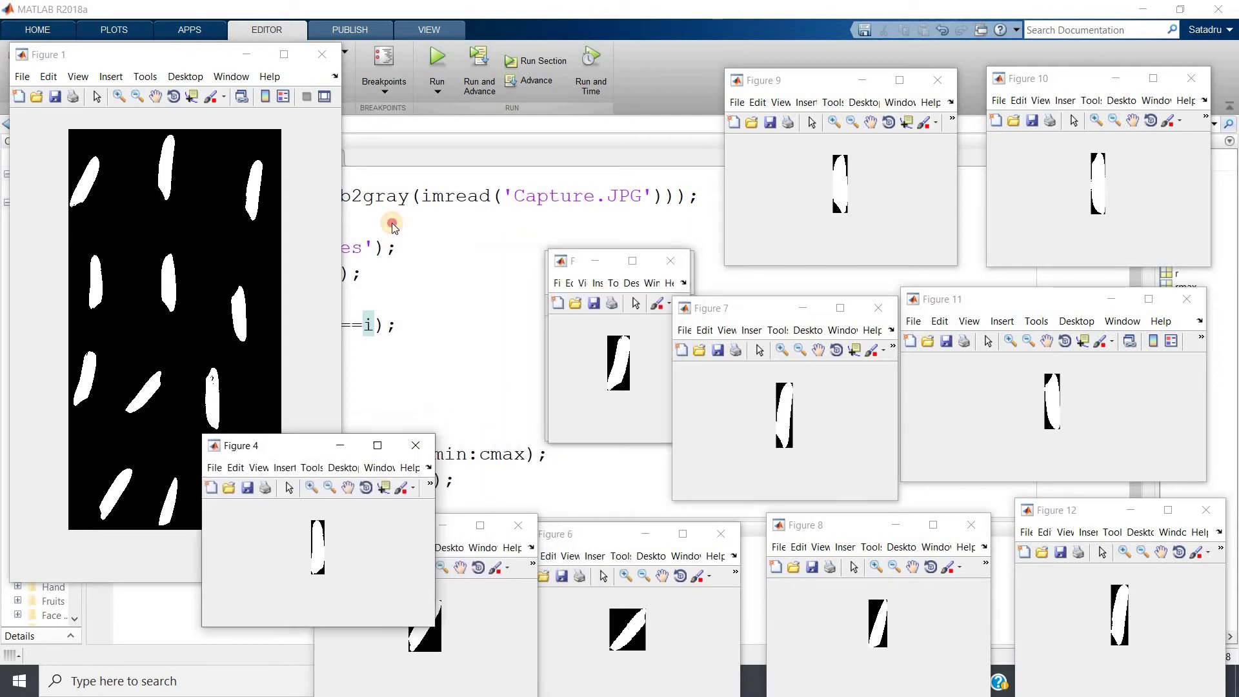
pyautogui.click(549, 307)
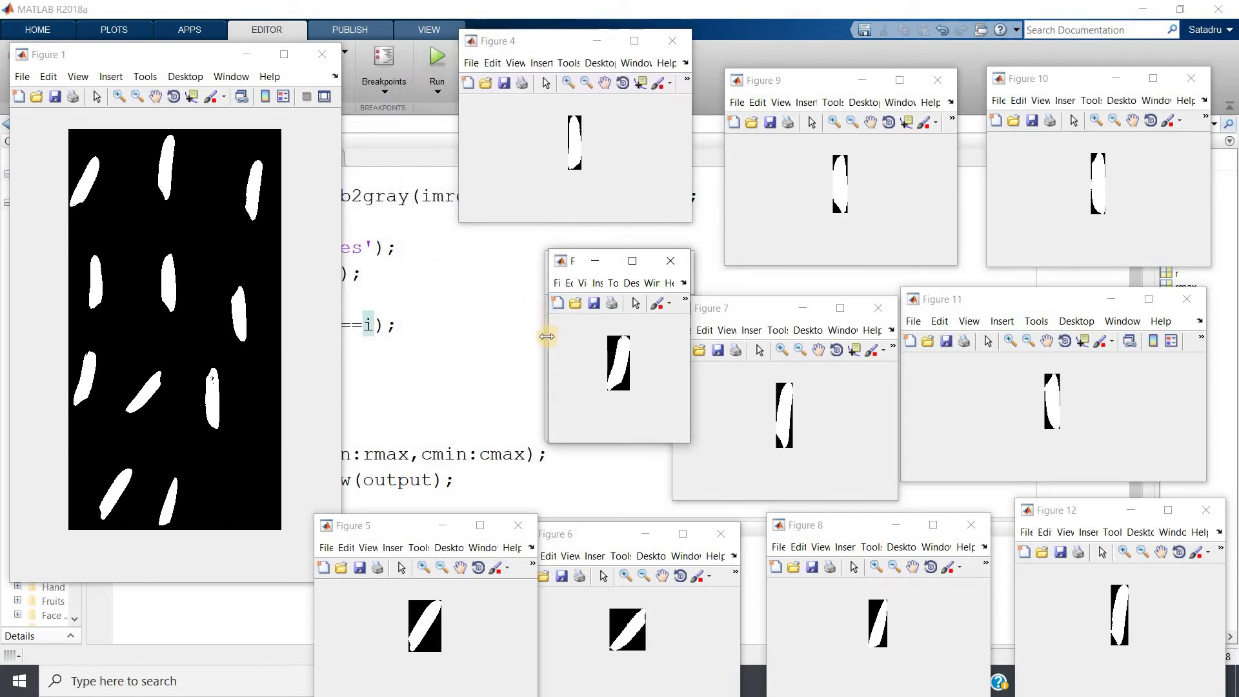
pyautogui.moveTo(546, 300); pyautogui.dragTo(523, 300)
pyautogui.moveTo(572, 262); pyautogui.dragTo(392, 182)
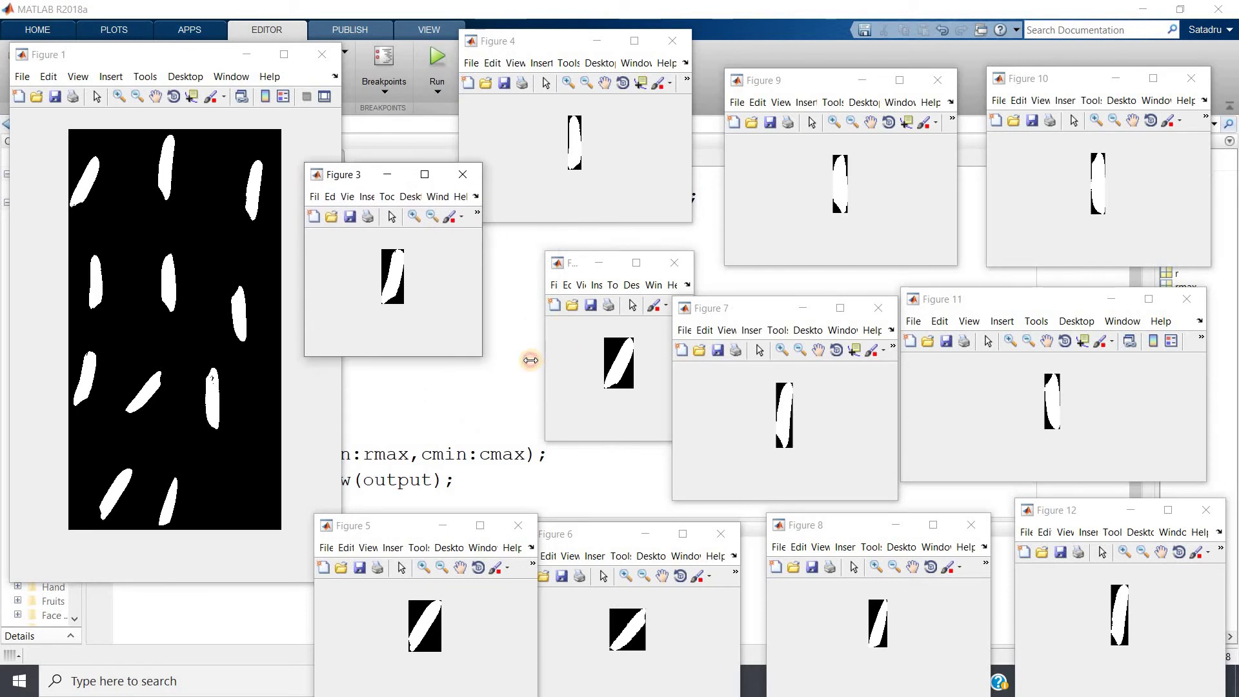
pyautogui.click(546, 358)
pyautogui.moveTo(546, 309); pyautogui.dragTo(482, 309)
pyautogui.moveTo(581, 264)
pyautogui.mouseDown()
pyautogui.moveTo(521, 332)
pyautogui.moveTo(573, 327)
pyautogui.mouseUp()
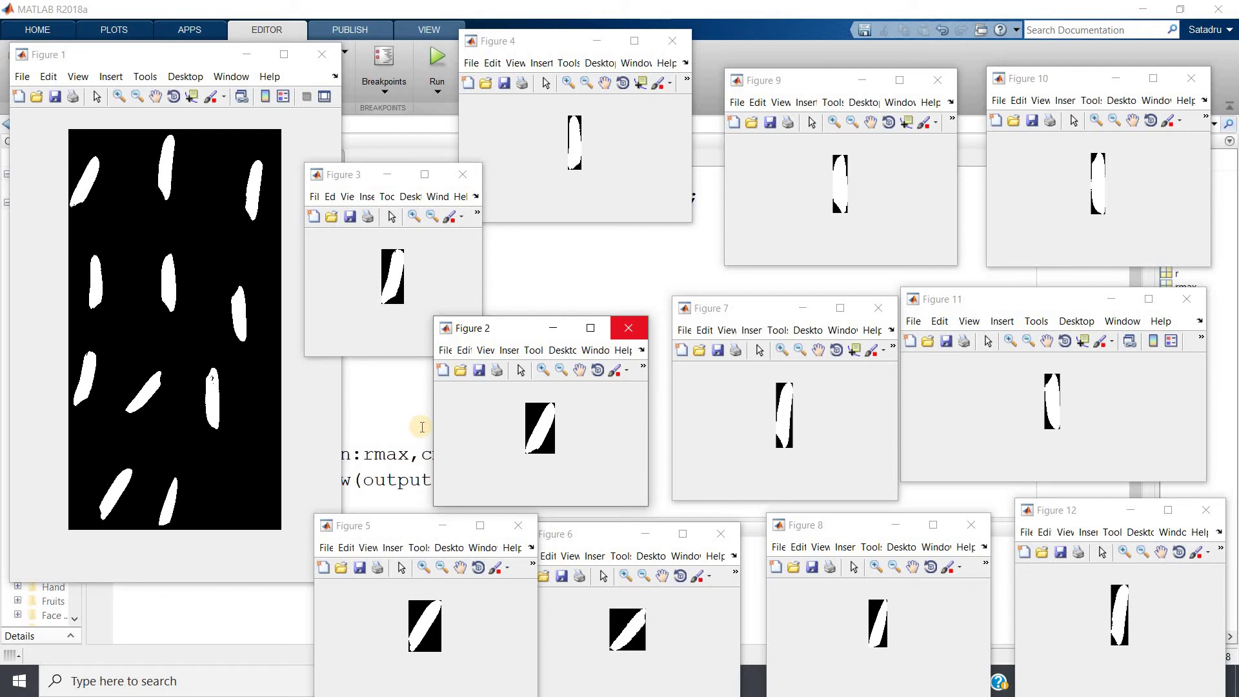
# Step: Return to the editor and open the script that reads coins.png
pyautogui.click(413, 427)
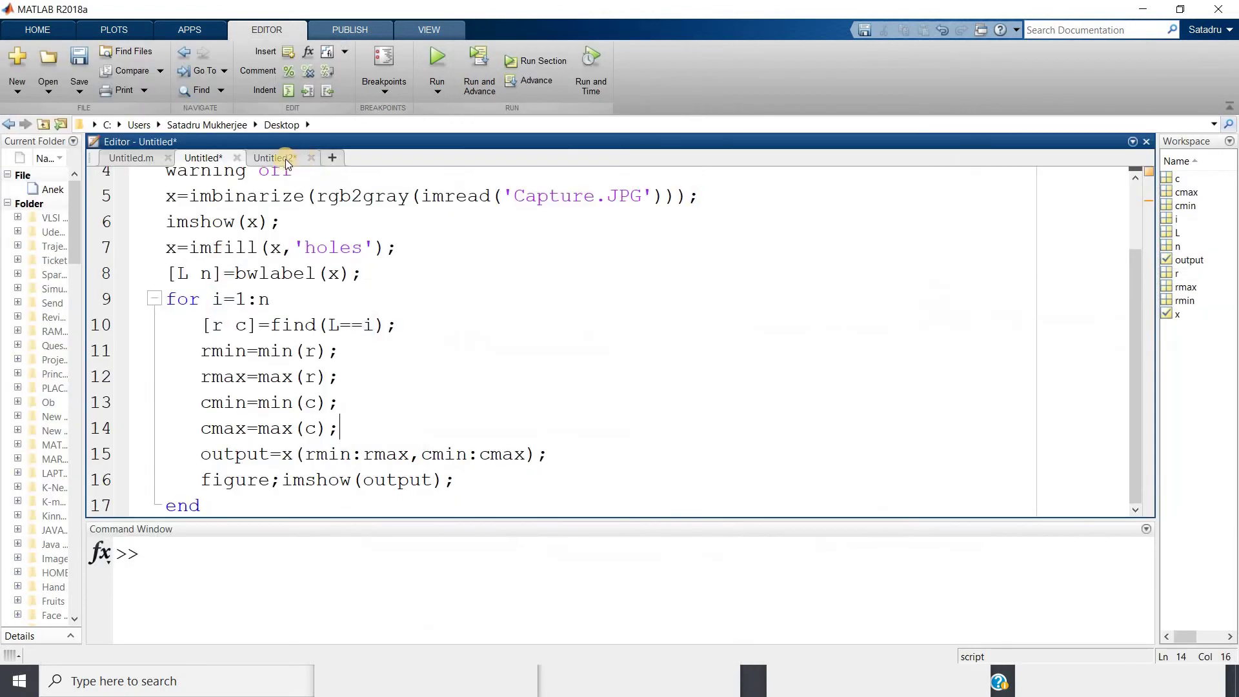
pyautogui.click(285, 159)
pyautogui.click(392, 207)
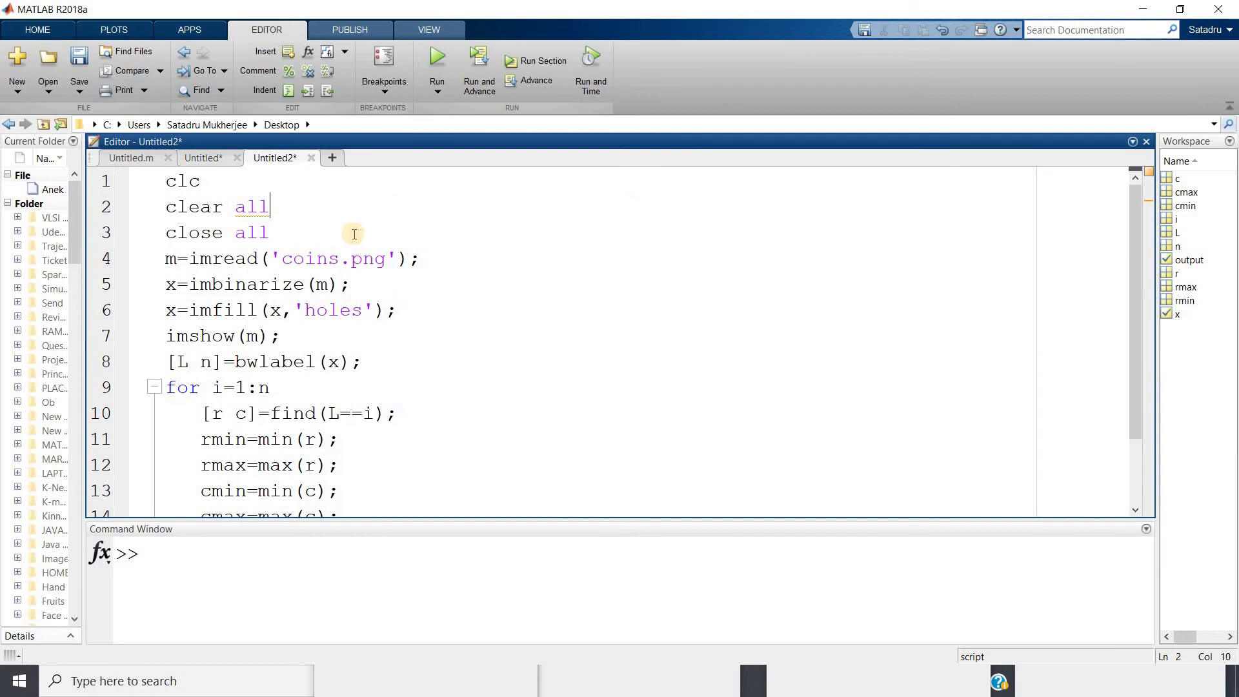
pyautogui.moveTo(272, 259); pyautogui.dragTo(375, 258)
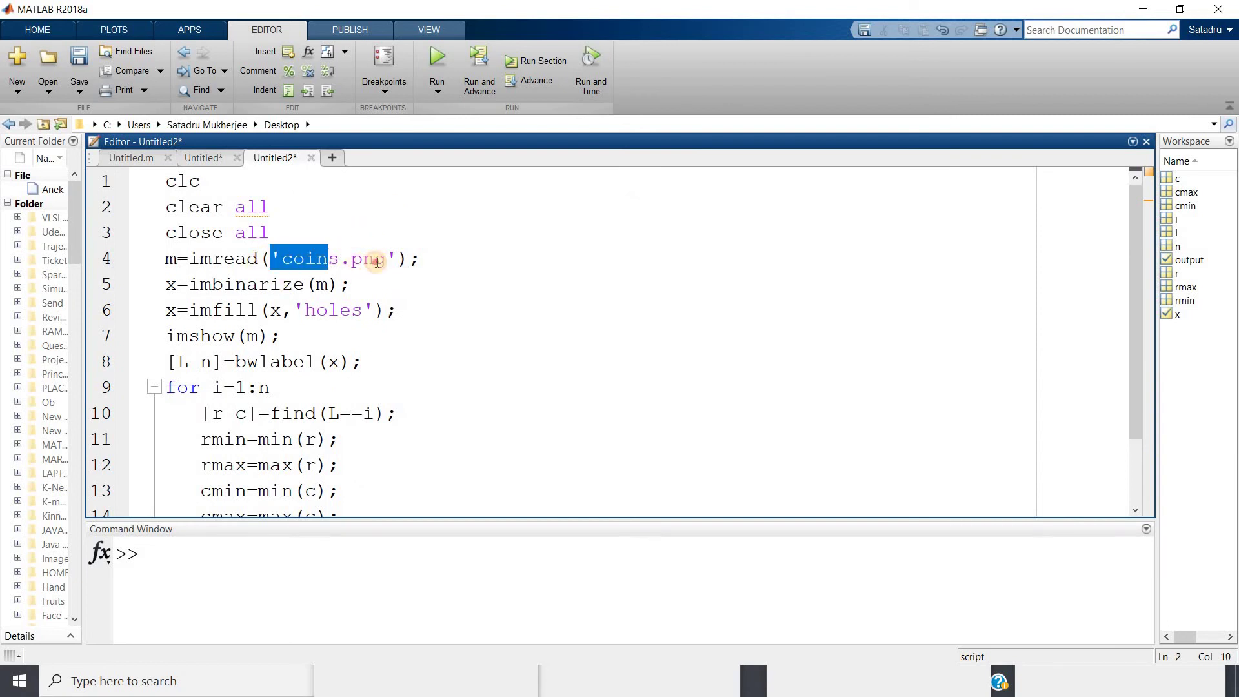
# Step: Evaluate the clc, clear all, close all lines to reset the workspace
pyautogui.moveTo(271, 232); pyautogui.dragTo(168, 182)
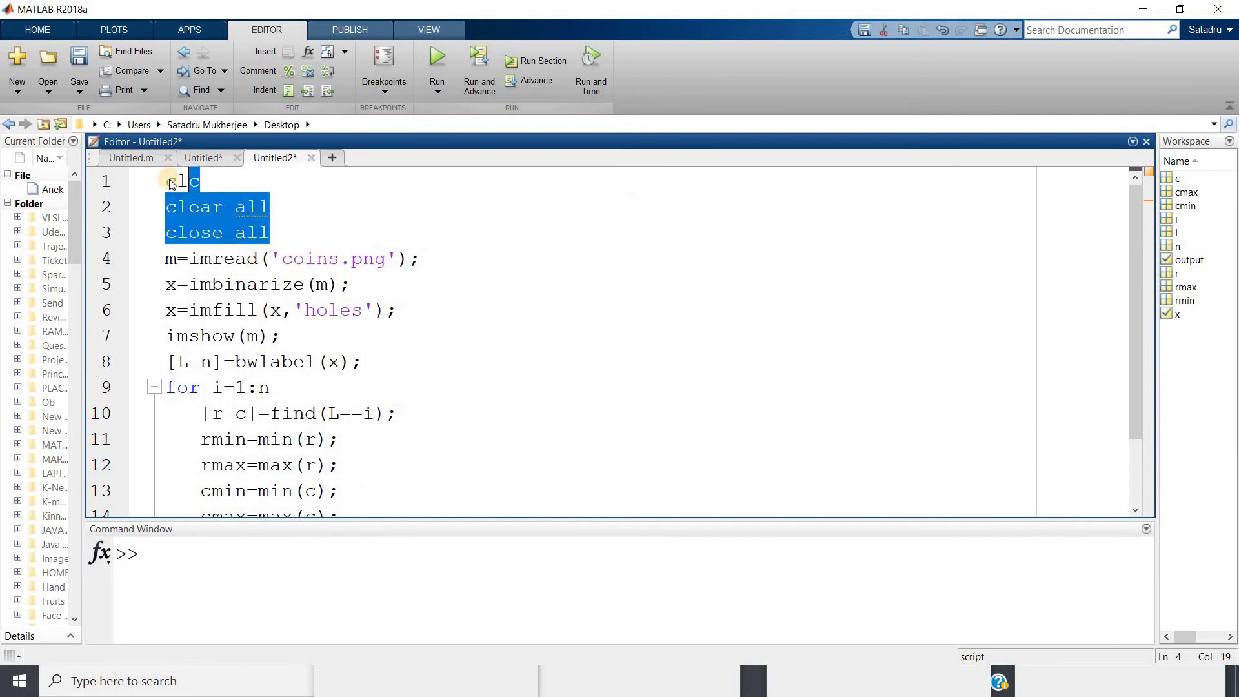
pyautogui.rightClick(175, 183)
pyautogui.click(234, 194)
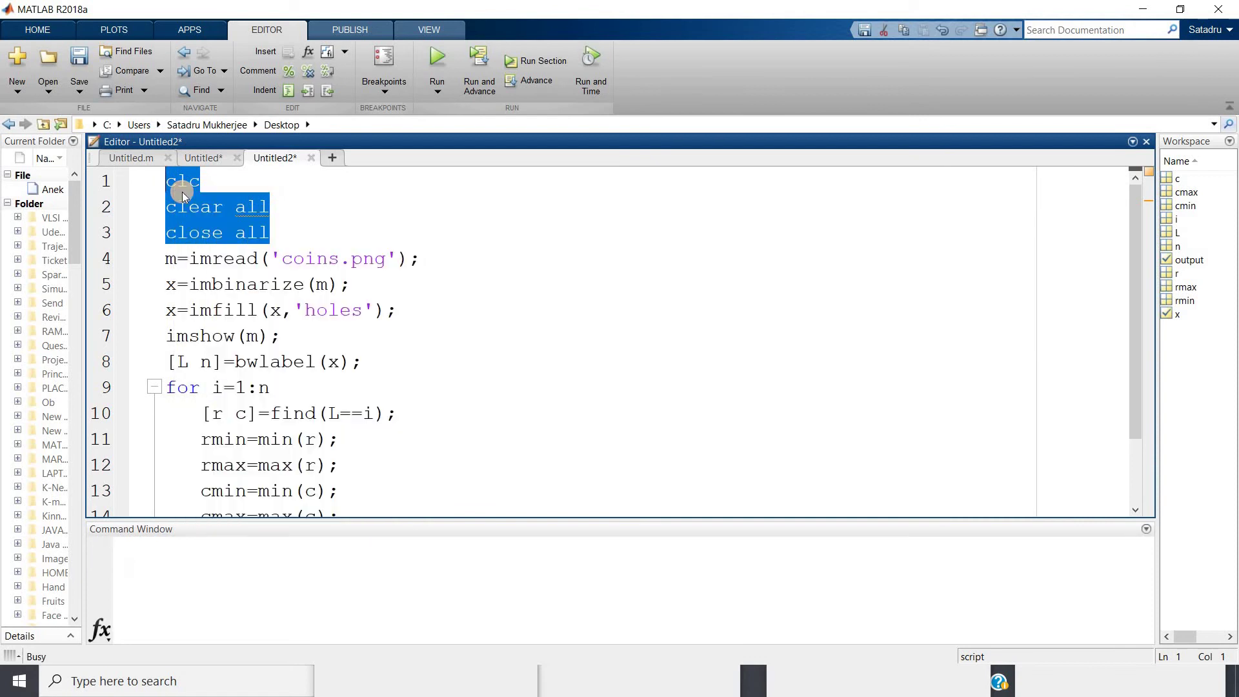
pyautogui.click(174, 180)
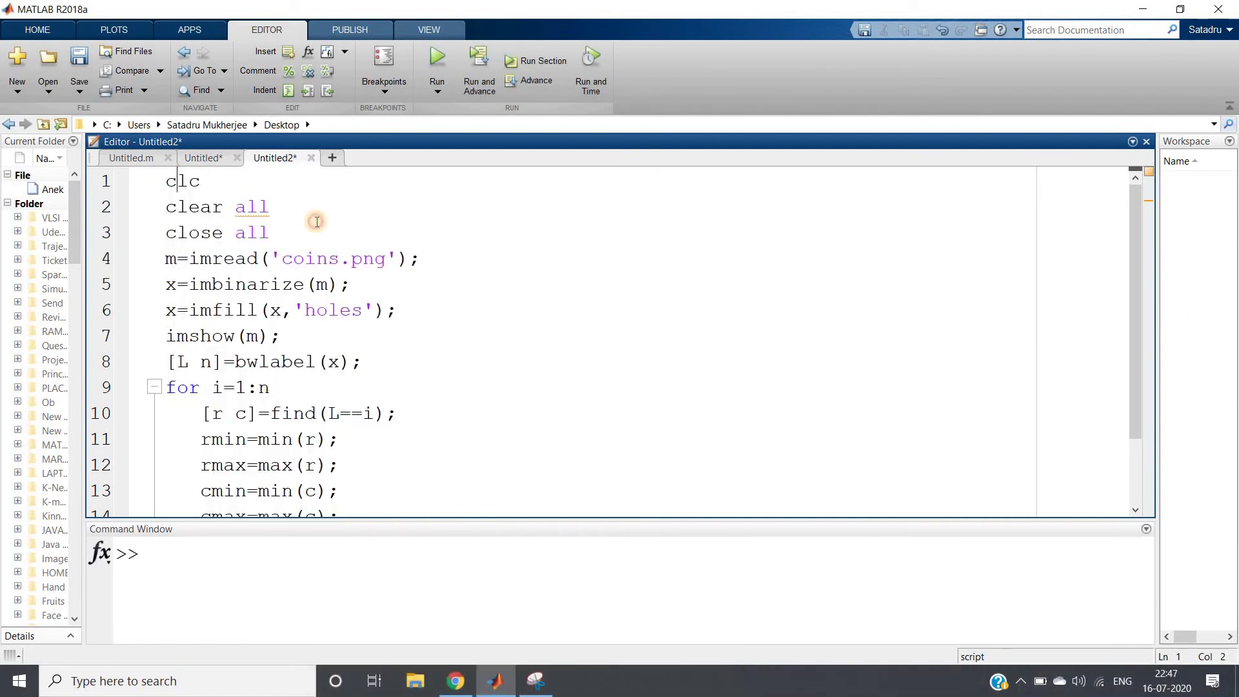
# Step: Start the new imshow(m); line after the imread call on line 4
pyautogui.moveTo(190, 259); pyautogui.dragTo(425, 258)
pyautogui.click(431, 259)
pyautogui.press('Return')
pyautogui.write('imshow(m')
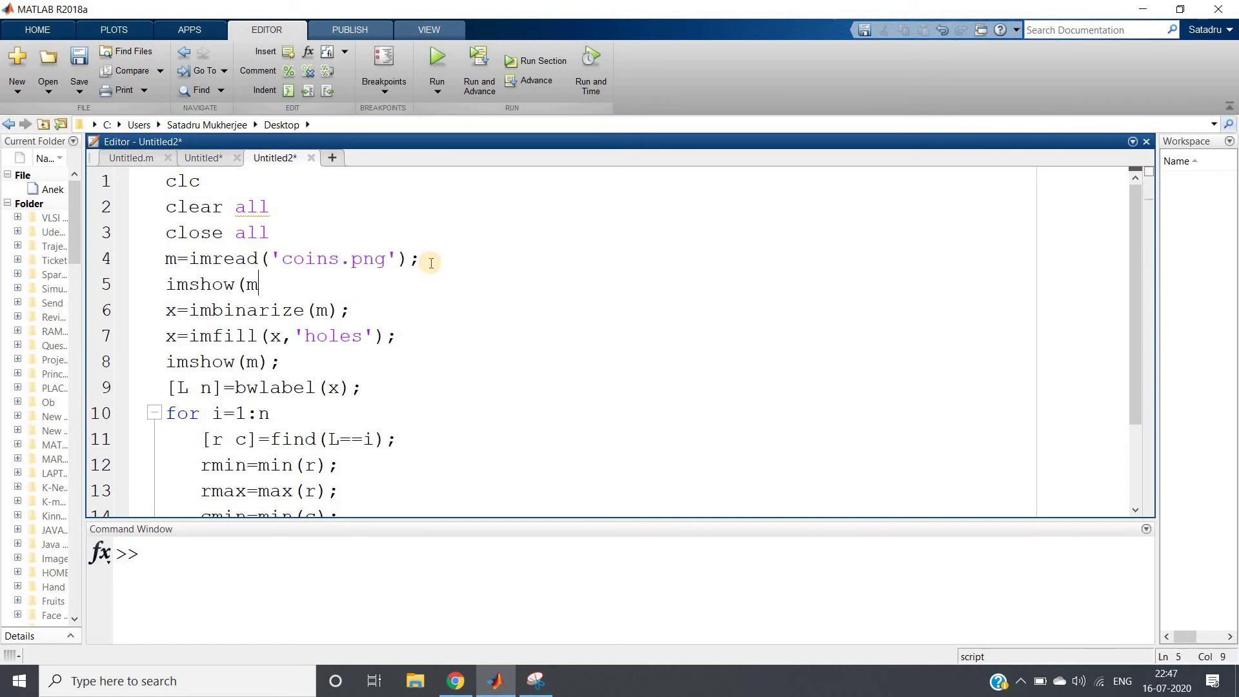
pyautogui.write(');')
# Step: Evaluate lines 1–5 to preview the grayscale coins image, then close its figure
pyautogui.moveTo(281, 285); pyautogui.dragTo(177, 199)
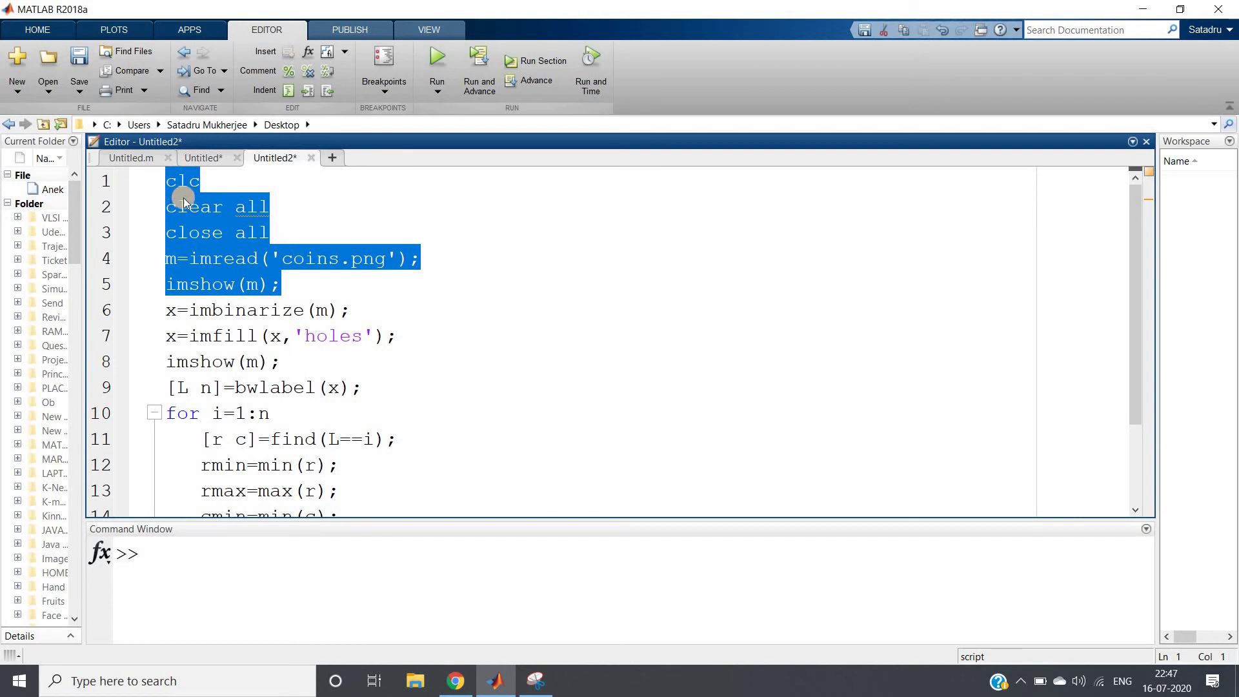
pyautogui.rightClick(177, 198)
pyautogui.click(252, 207)
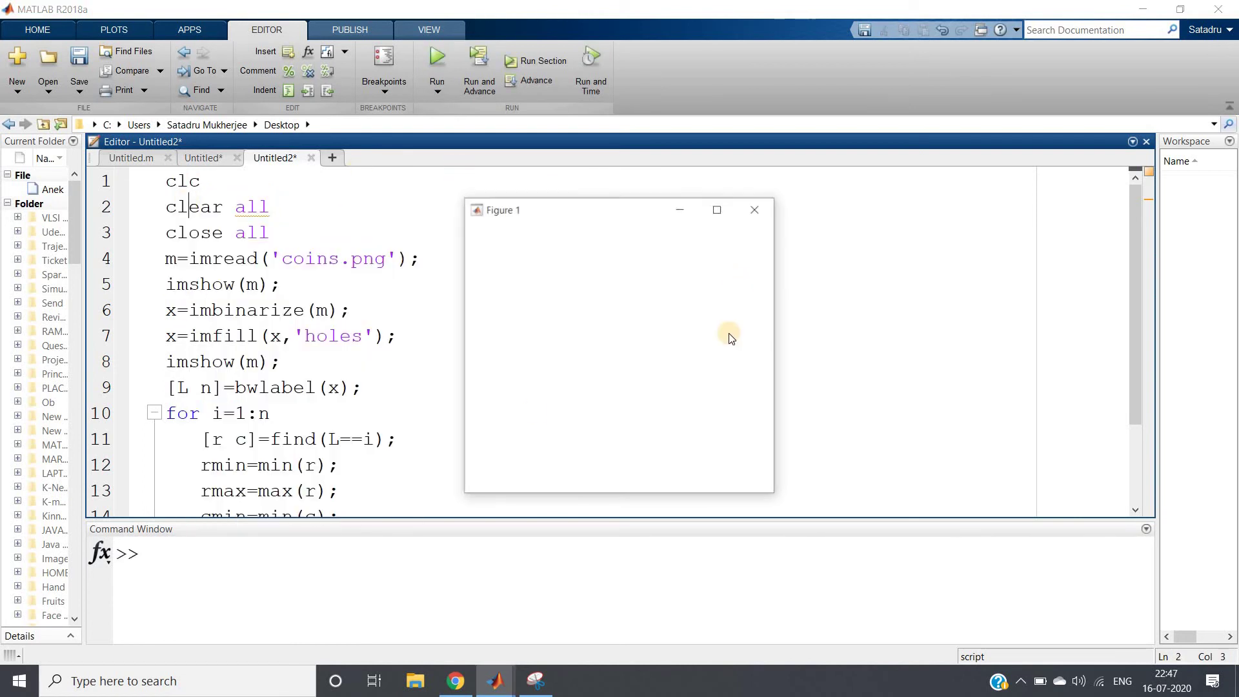
pyautogui.click(752, 209)
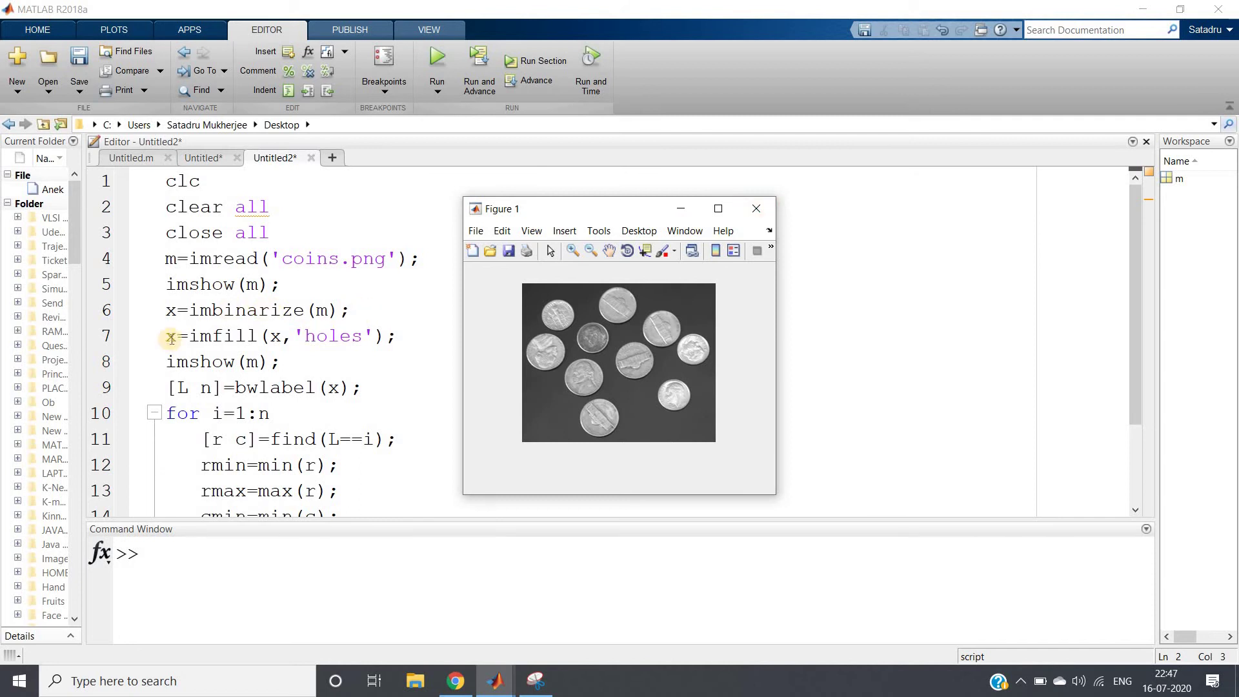
pyautogui.click(758, 210)
pyautogui.moveTo(386, 336)
pyautogui.mouseDown()
pyautogui.moveTo(305, 335)
pyautogui.moveTo(120, 165)
pyautogui.mouseUp()
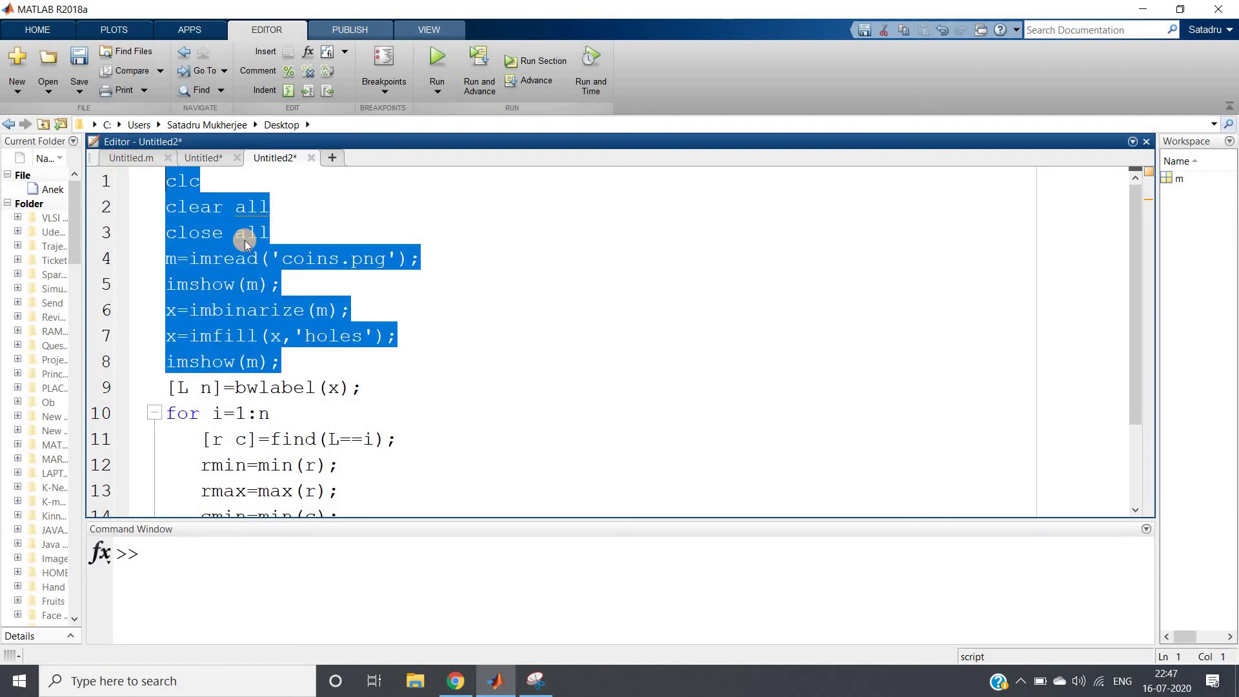
# Step: Change line 8 to figure;imshow(x); and evaluate lines 1–8
pyautogui.click(244, 236)
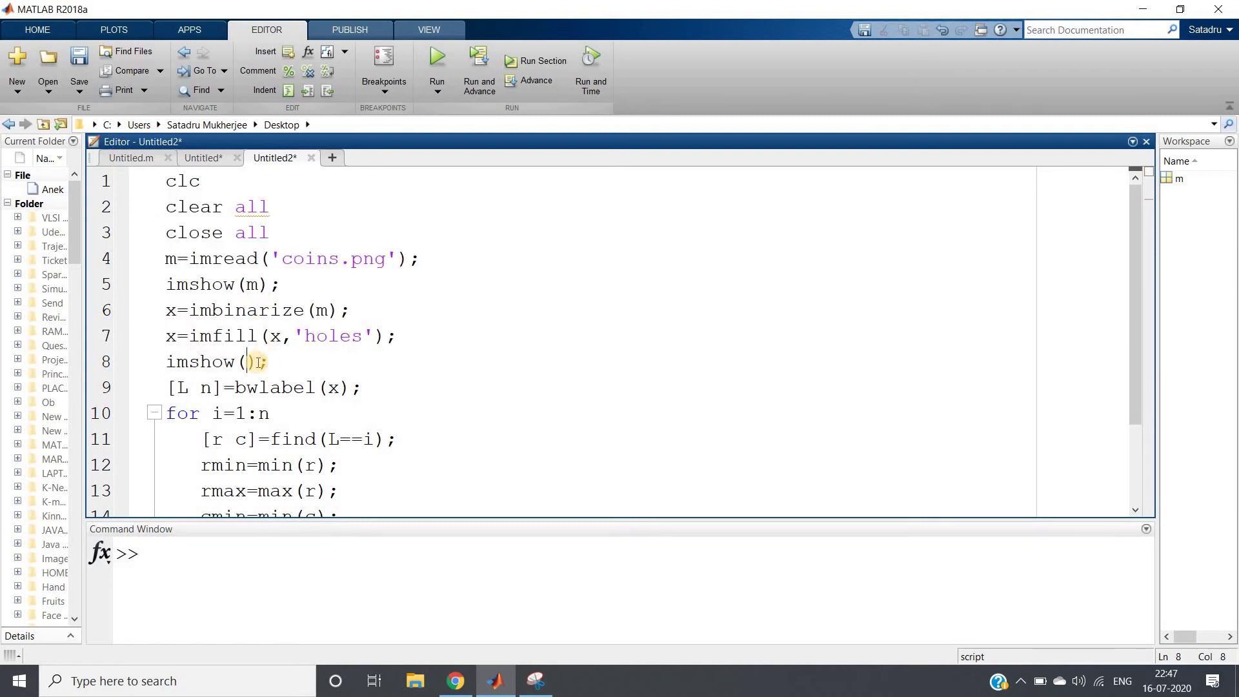
pyautogui.write('x')
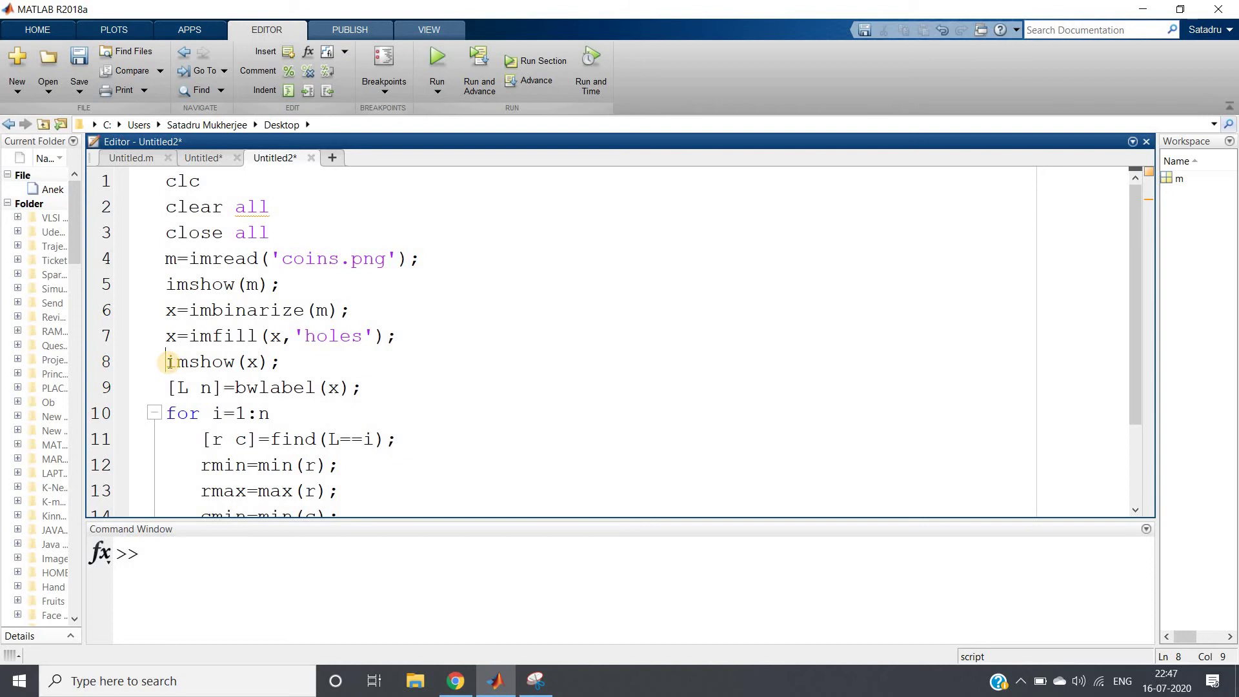
pyautogui.click(167, 361)
pyautogui.write('figure;')
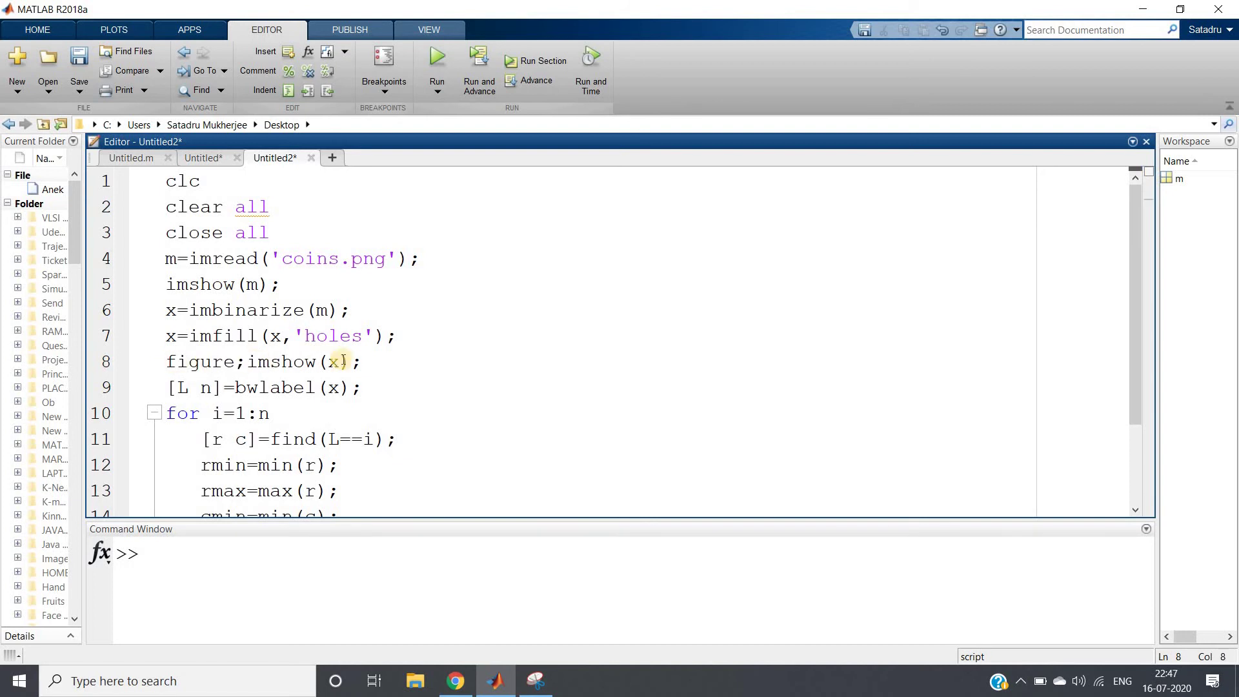
pyautogui.moveTo(360, 361); pyautogui.dragTo(167, 181)
pyautogui.rightClick(193, 209)
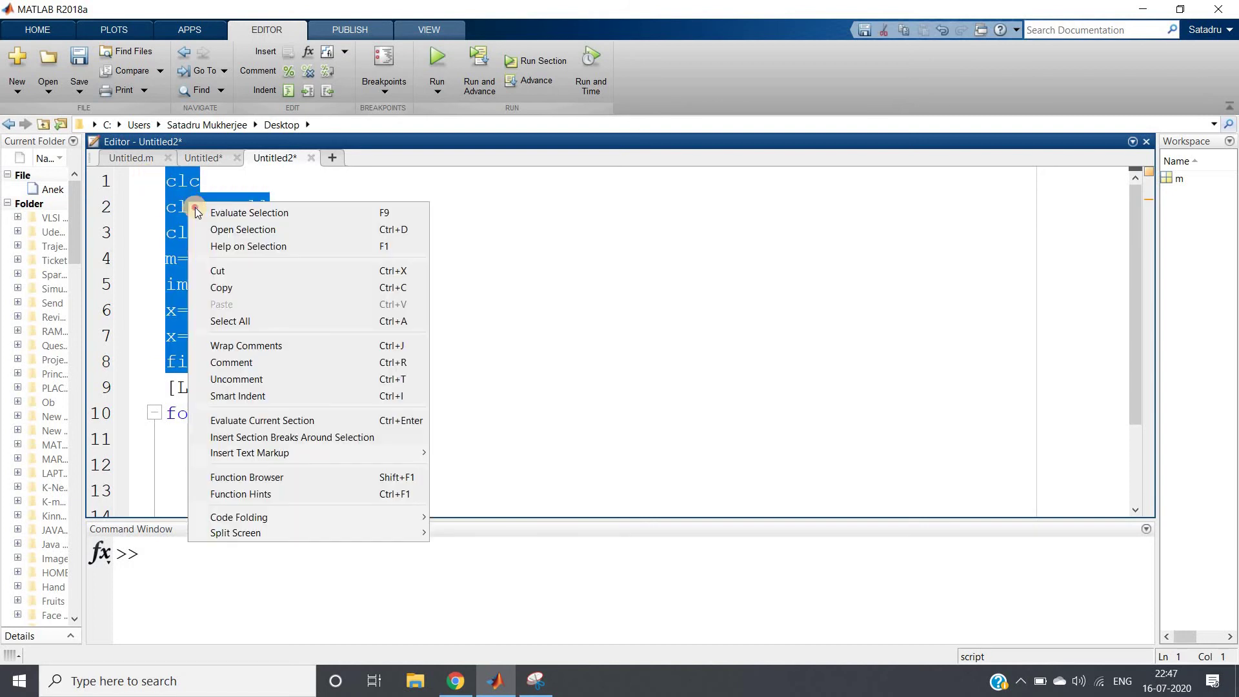
pyautogui.click(249, 212)
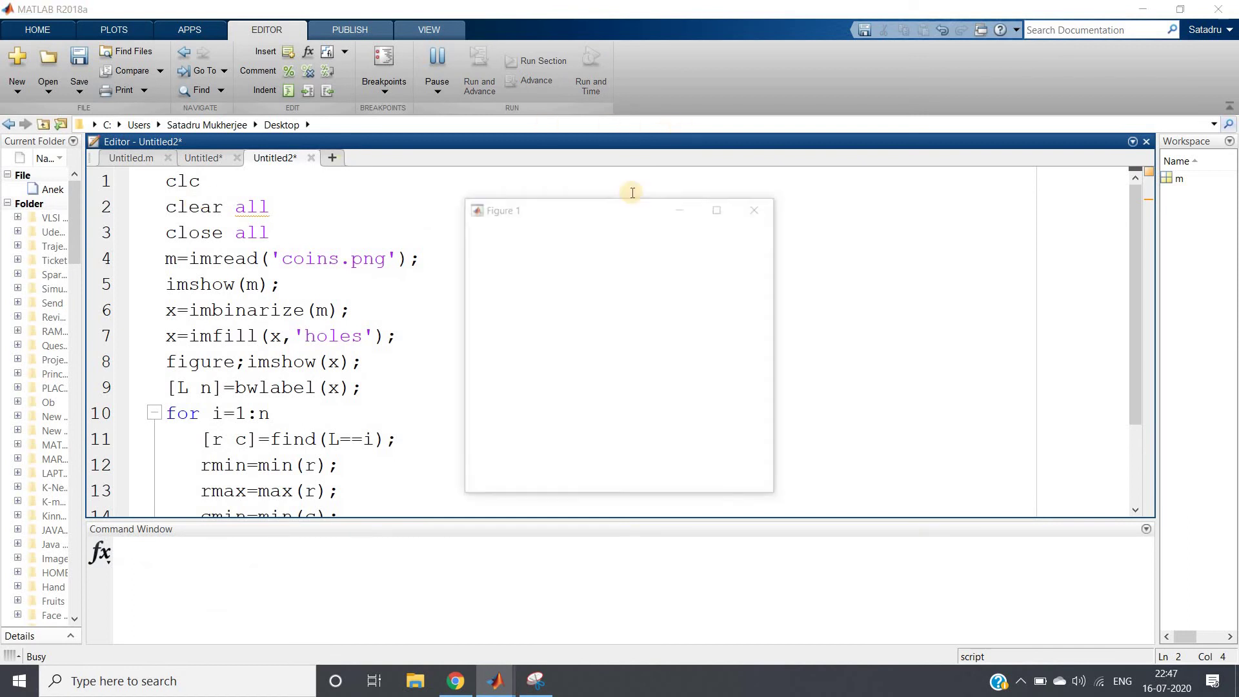
# Step: Place the coins and binary mask figures side by side, then close both
pyautogui.moveTo(584, 209); pyautogui.dragTo(910, 212)
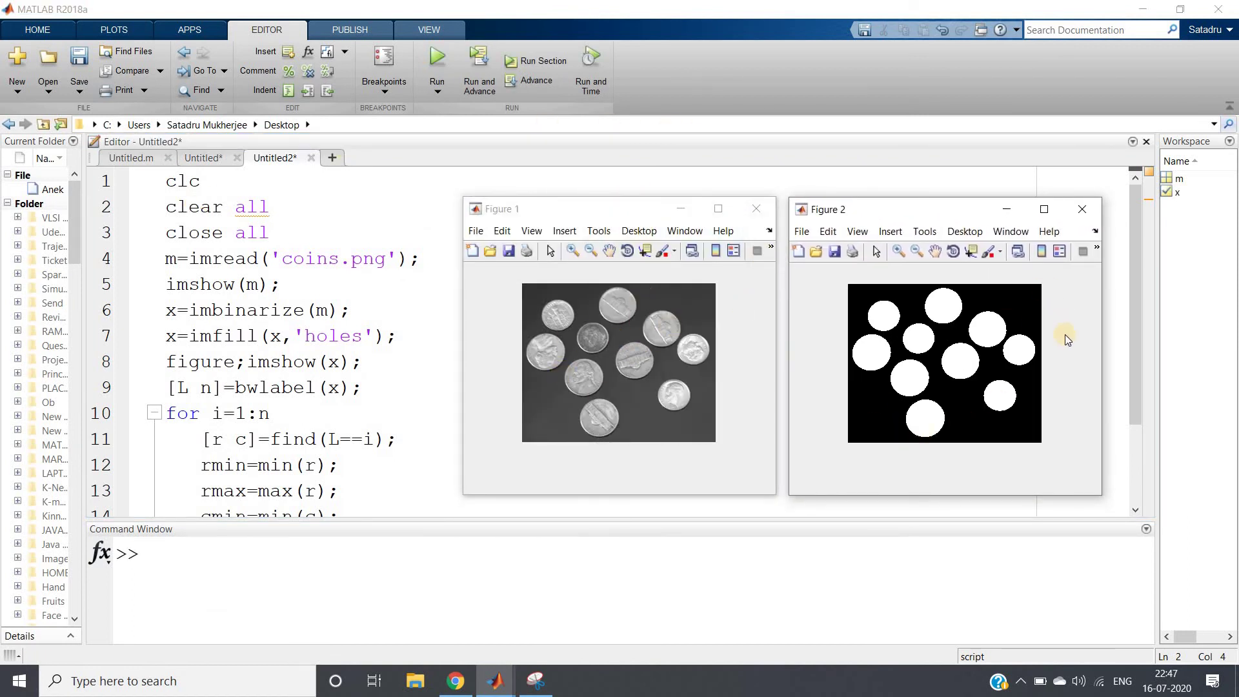
pyautogui.click(756, 214)
pyautogui.click(1080, 210)
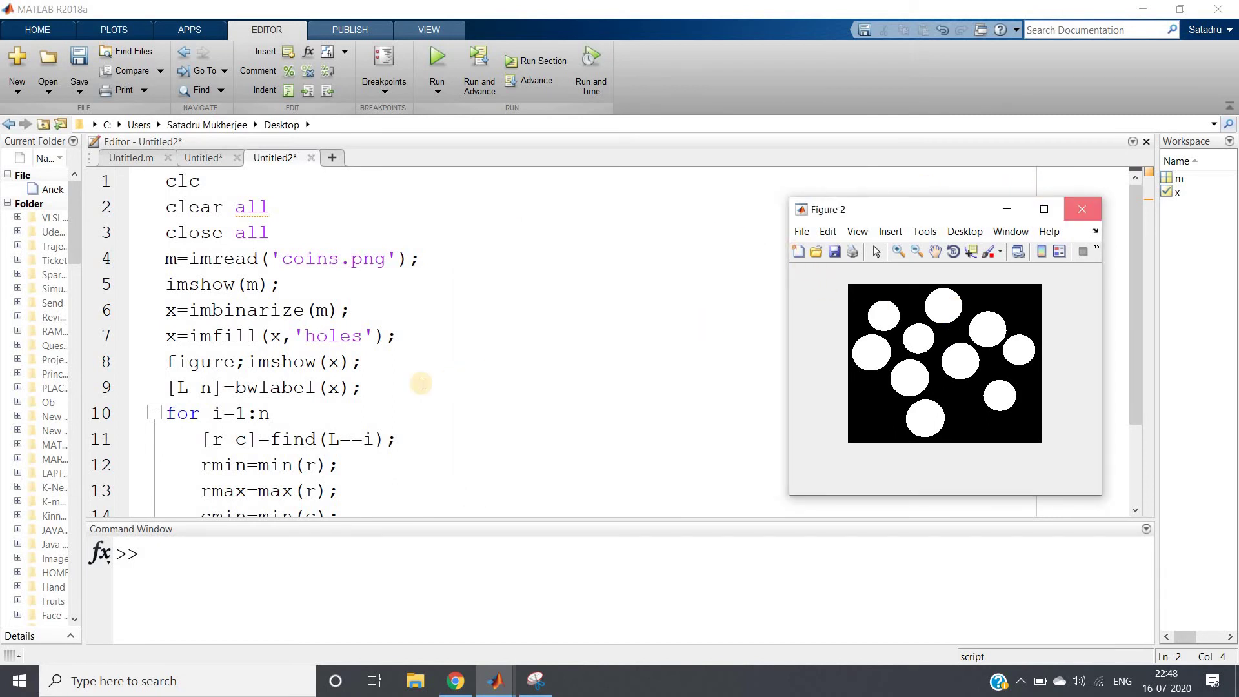
# Step: Review the loop code: variable c, range i=1:n, bound lines and cropping line
pyautogui.rightClick(393, 386)
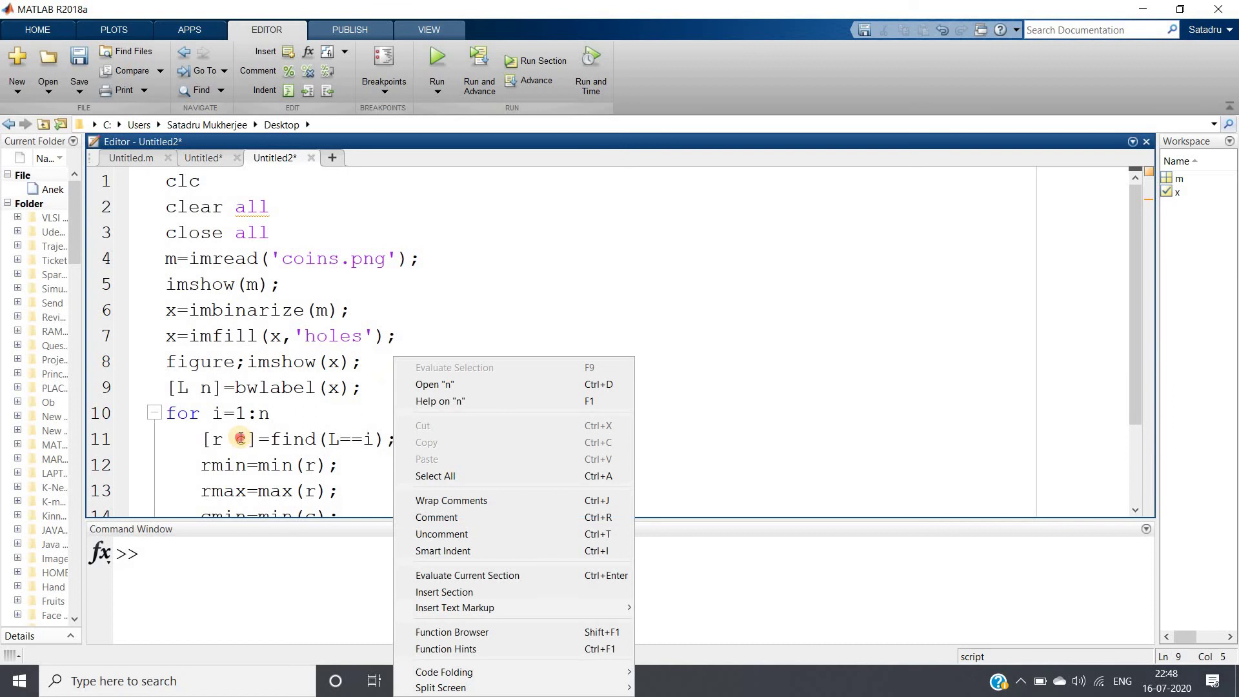
pyautogui.click(240, 437)
pyautogui.scroll(-2, 240, 438)
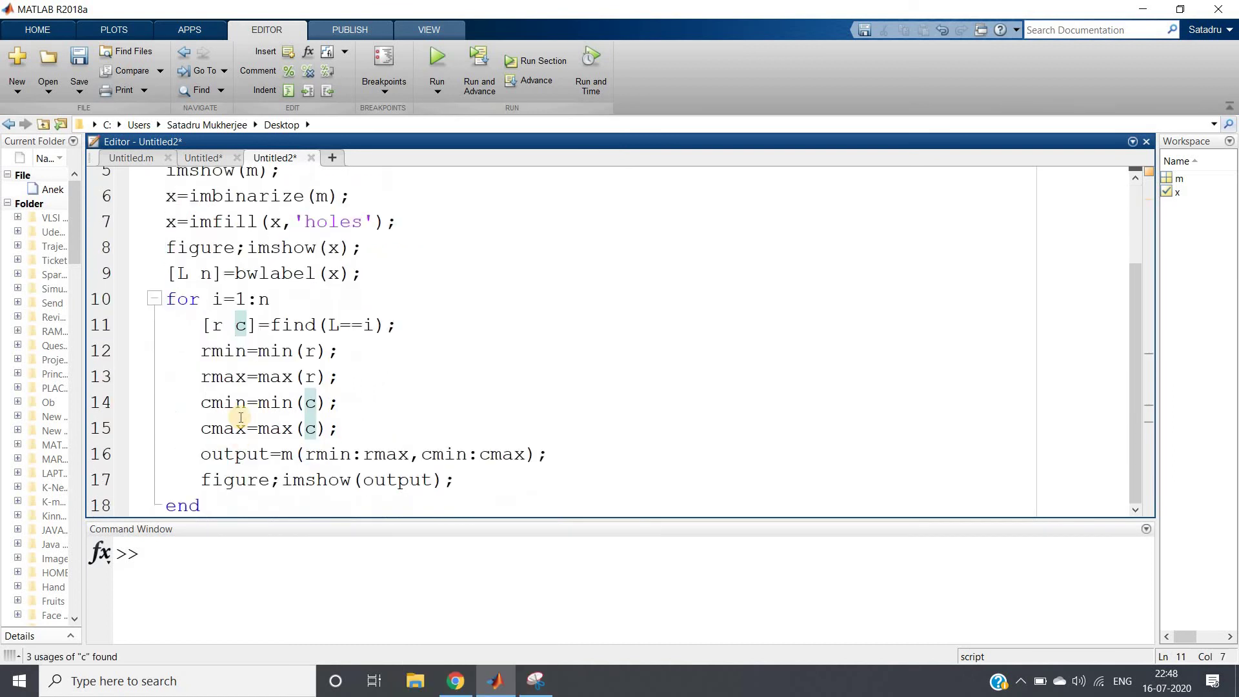
pyautogui.moveTo(212, 299); pyautogui.dragTo(280, 301)
pyautogui.click(273, 299)
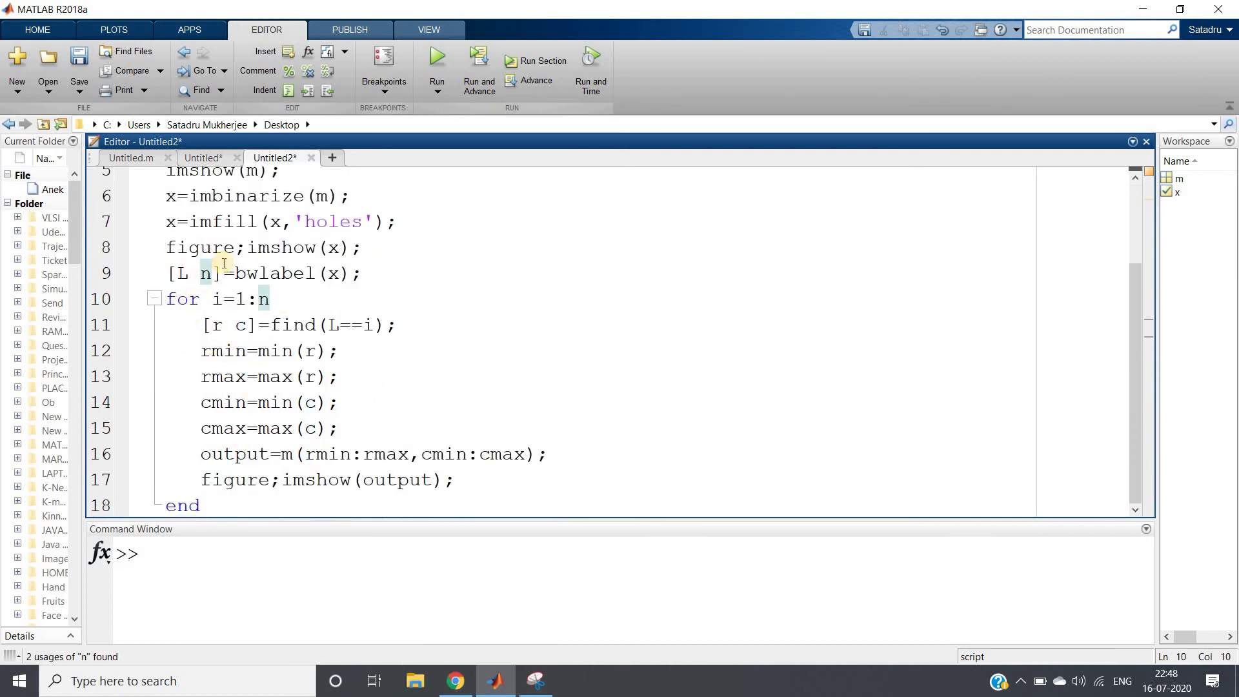
pyautogui.moveTo(211, 350); pyautogui.dragTo(337, 428)
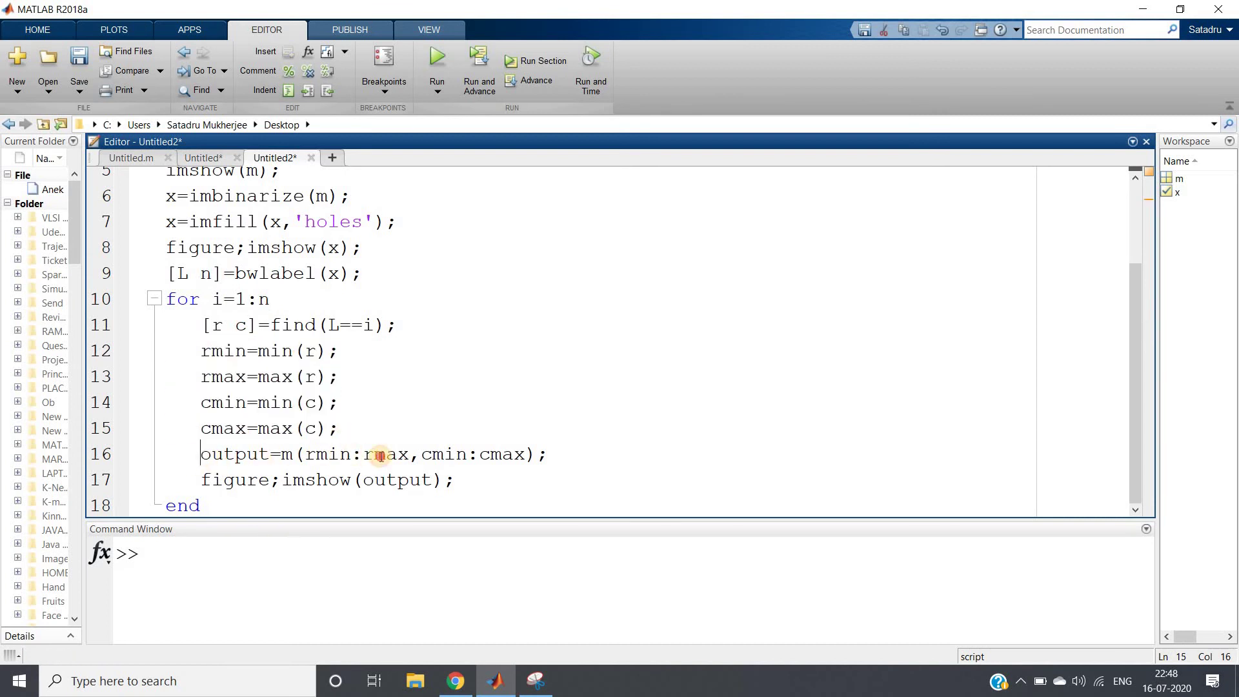
pyautogui.moveTo(200, 454); pyautogui.dragTo(578, 452)
pyautogui.click(287, 453)
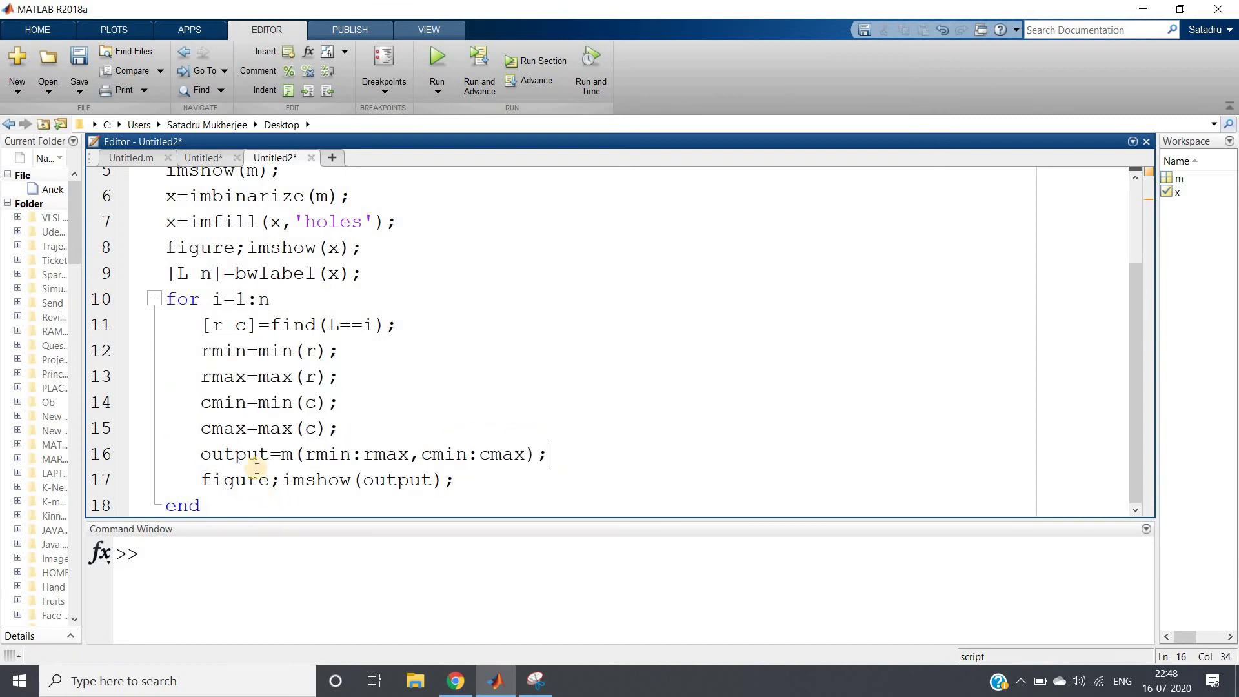
pyautogui.doubleClick(288, 454)
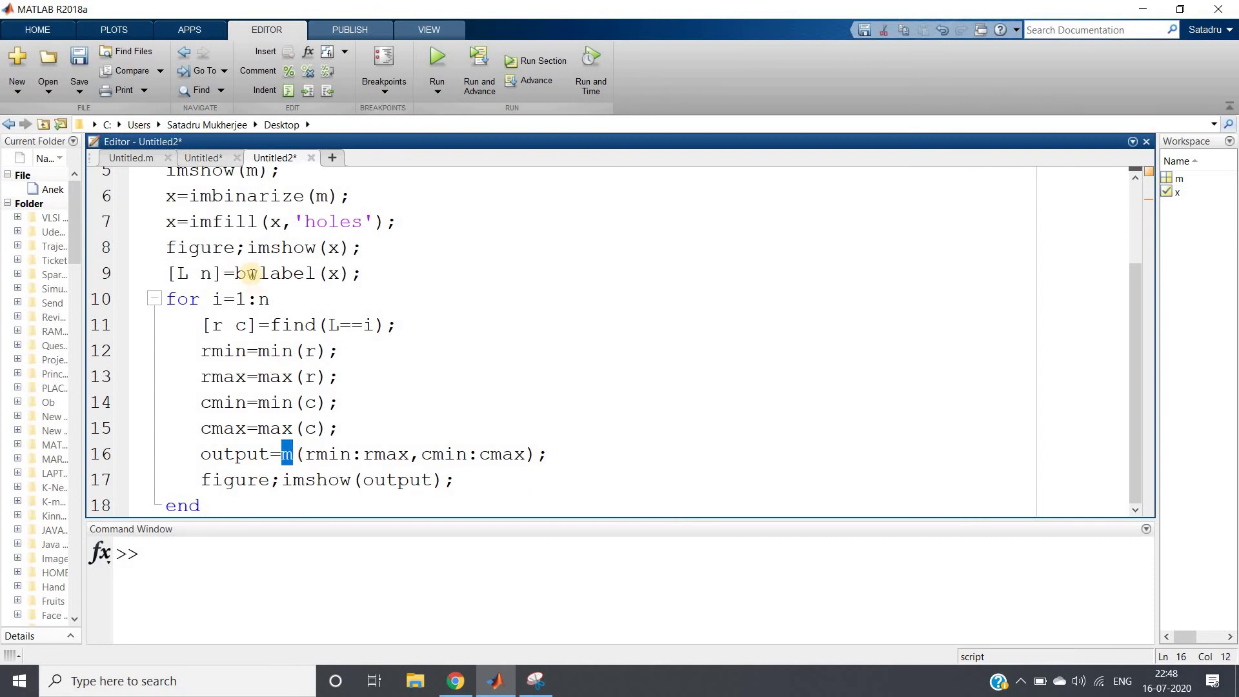
pyautogui.scroll(3, 254, 276)
# Step: Check where m, x, the imbinarize call and n are used
pyautogui.doubleClick(171, 258)
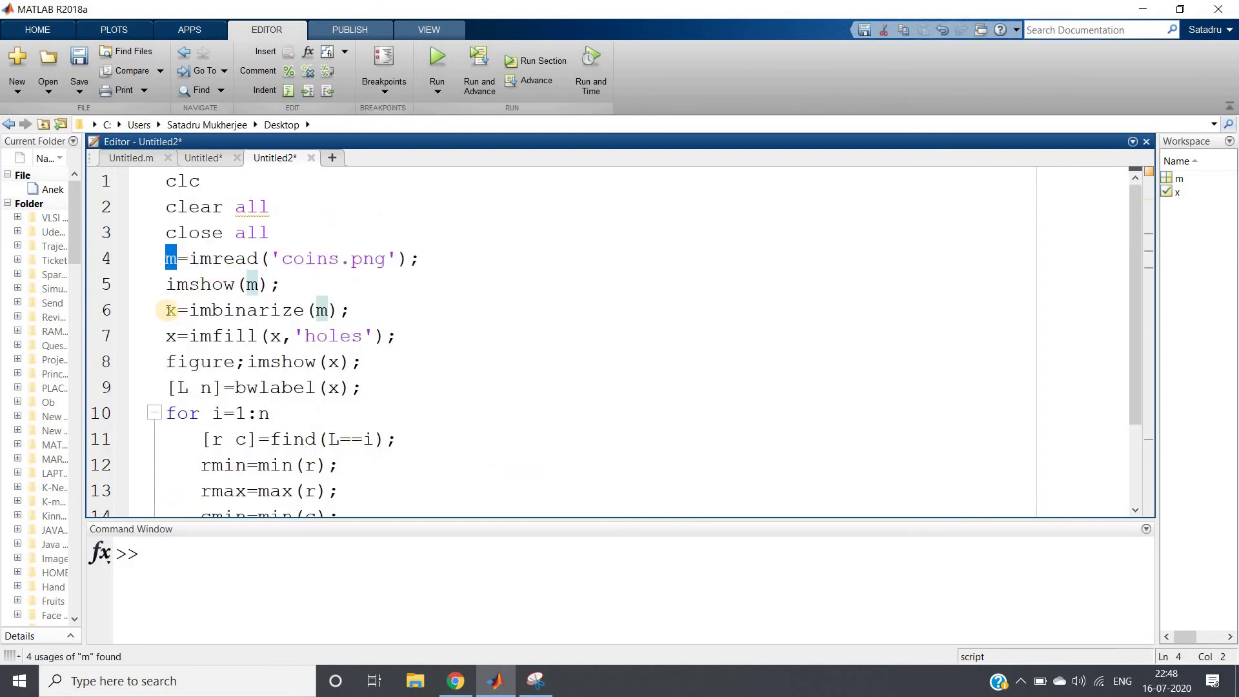
pyautogui.doubleClick(171, 310)
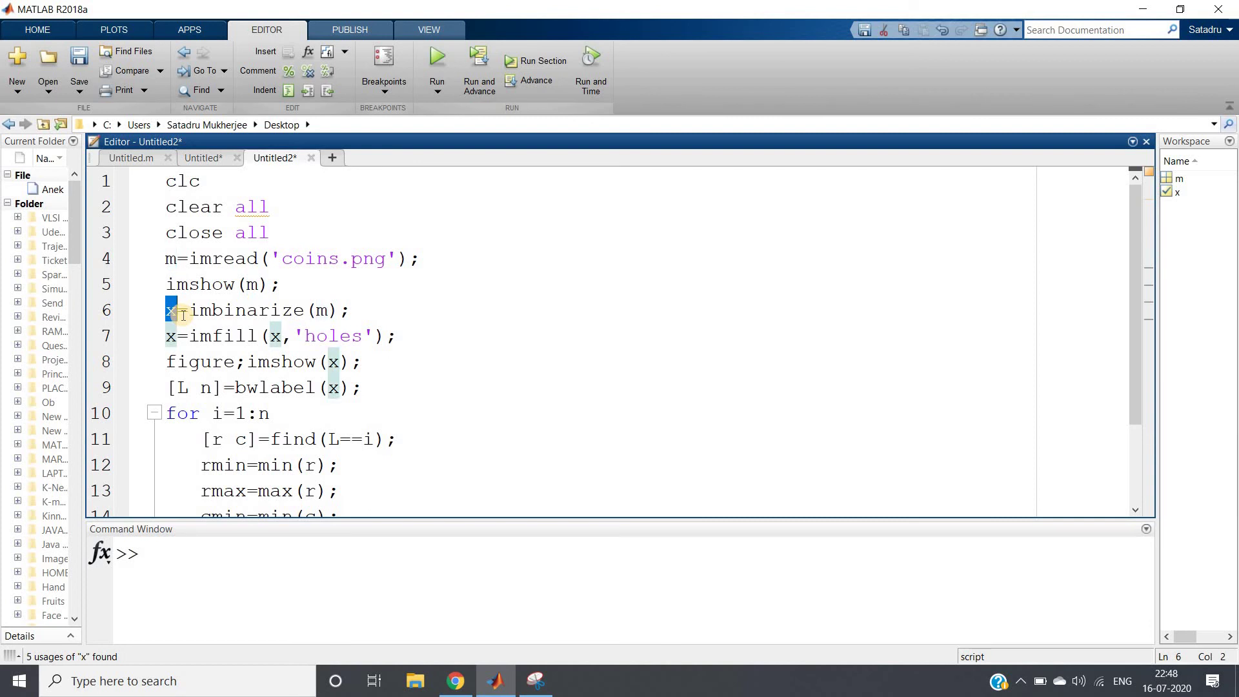
pyautogui.click(181, 311)
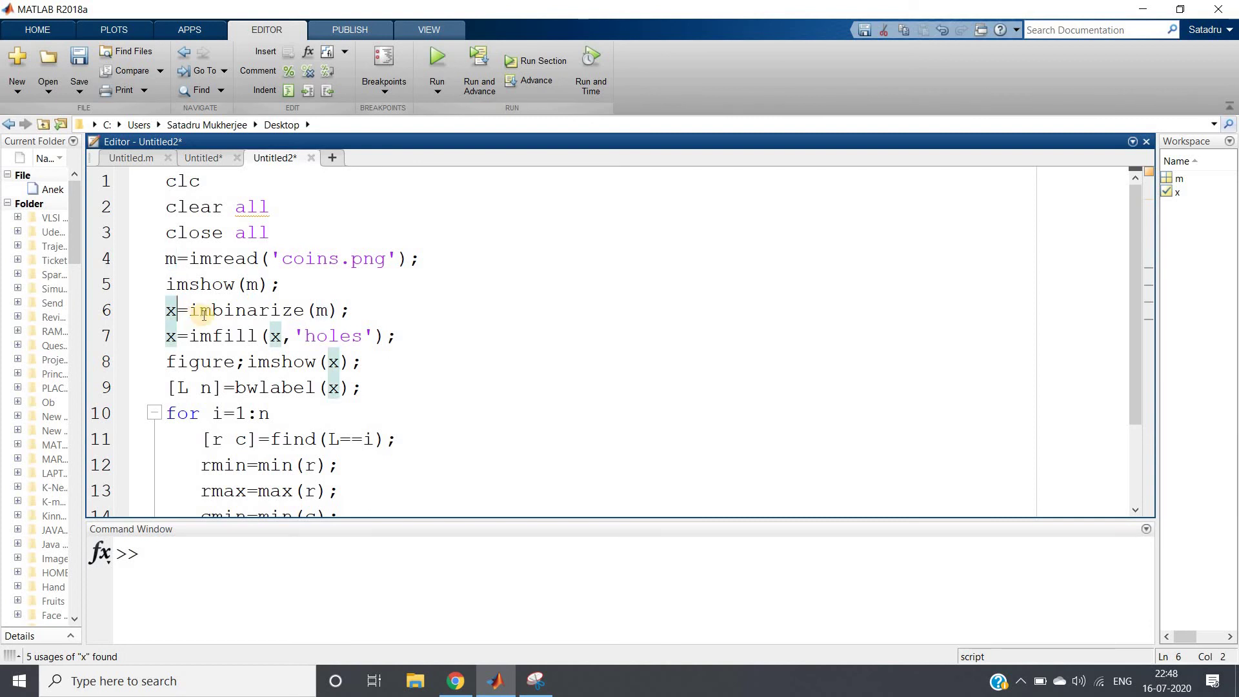
pyautogui.moveTo(190, 310); pyautogui.dragTo(355, 310)
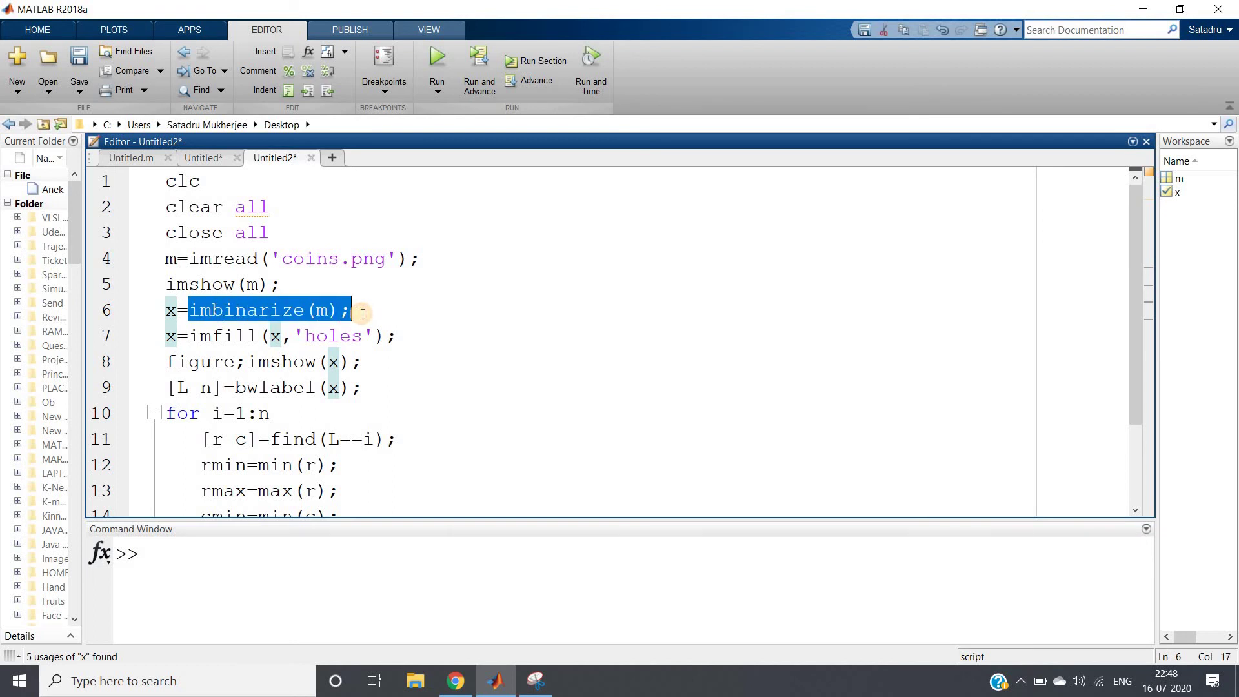
pyautogui.click(360, 311)
pyautogui.scroll(-3, 361, 320)
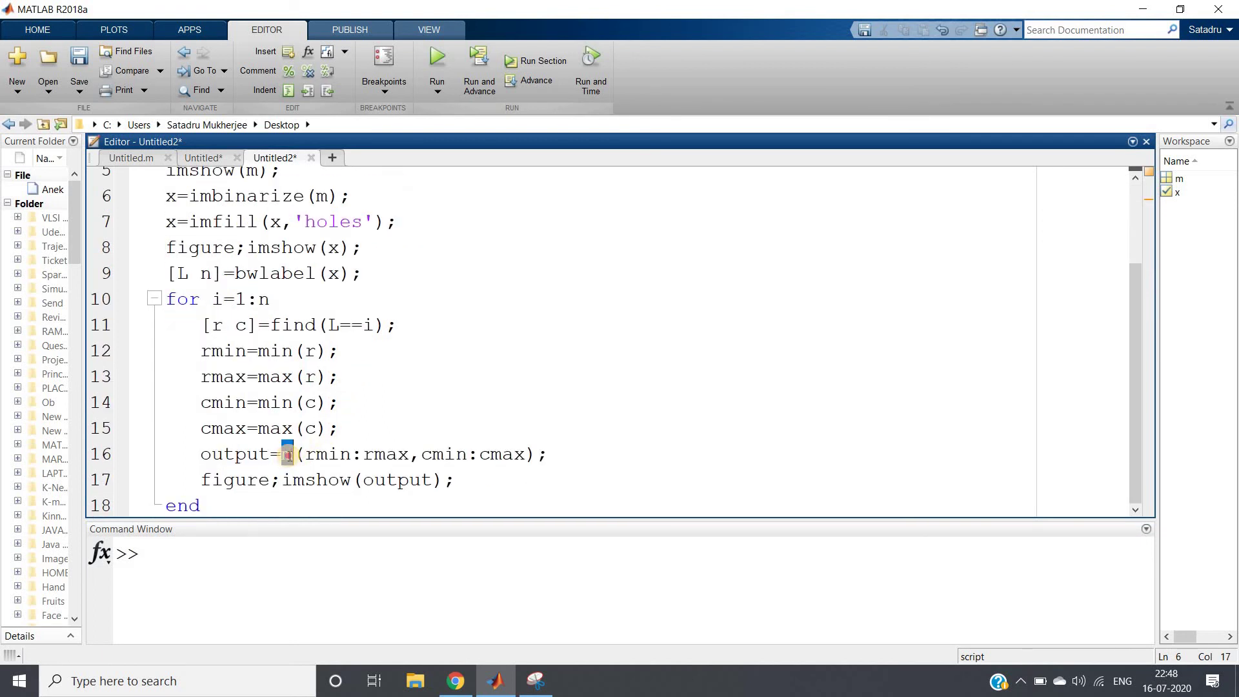
pyautogui.click(273, 299)
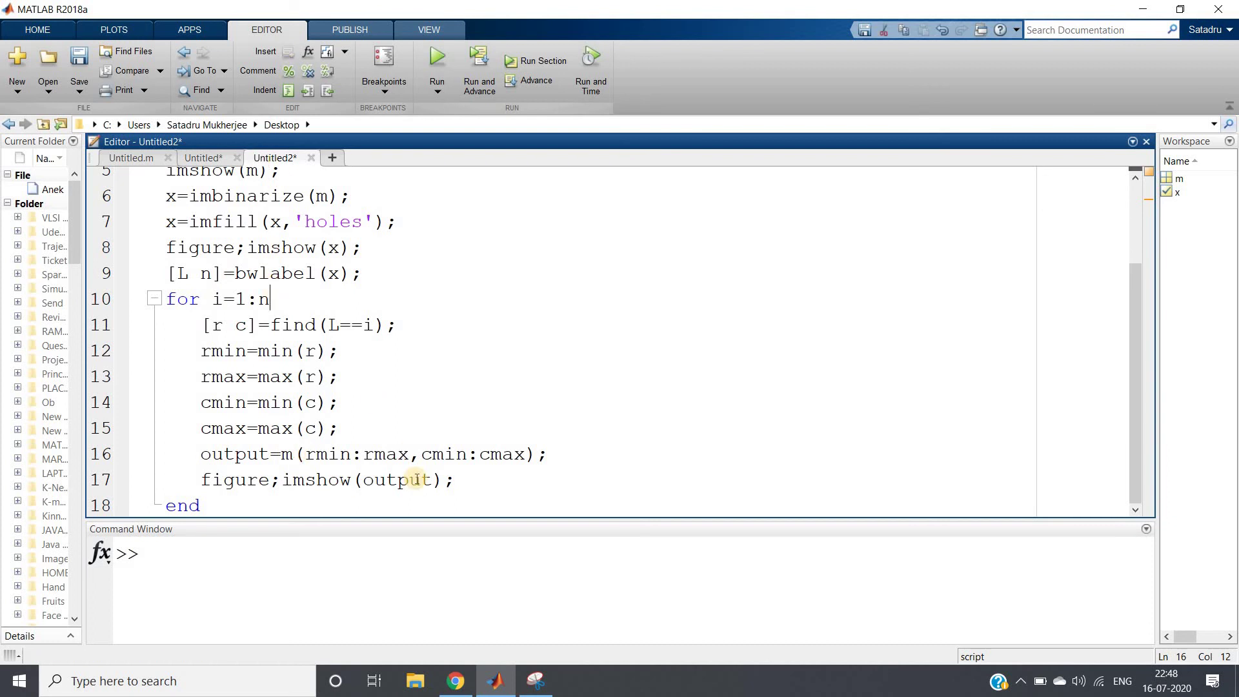
# Step: Delete the figure;imshow(x); line that displays the filled image
pyautogui.click(447, 481)
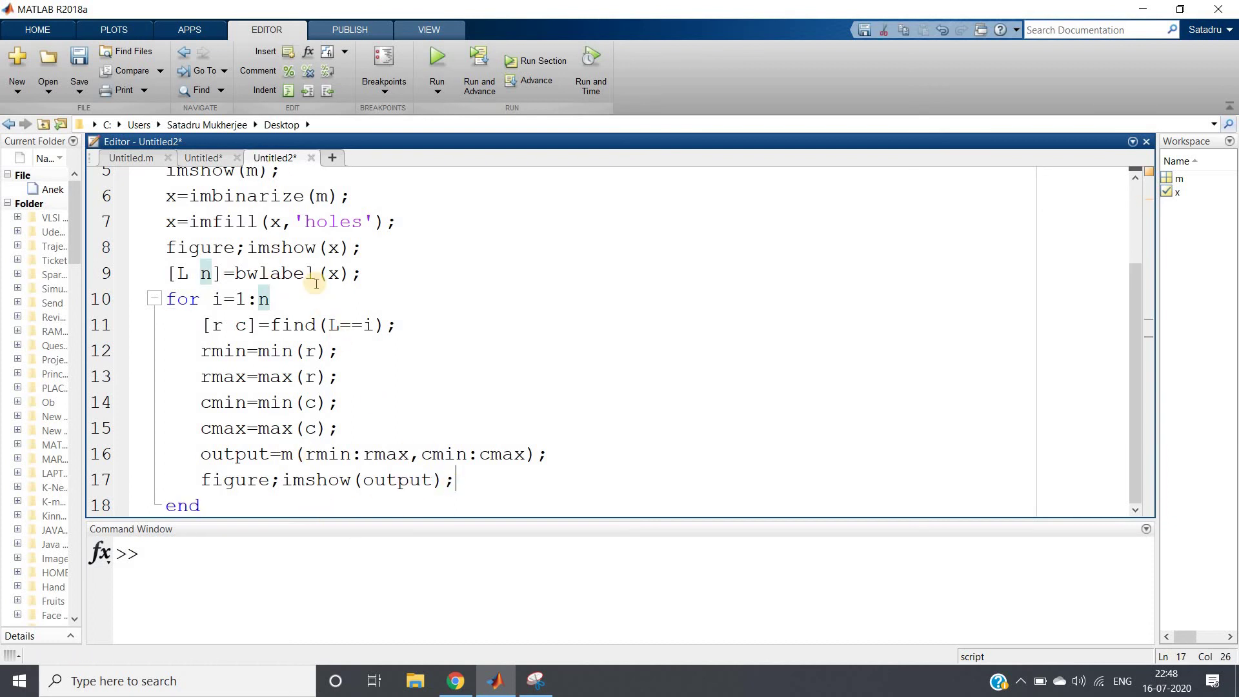
pyautogui.moveTo(317, 273); pyautogui.dragTo(397, 248)
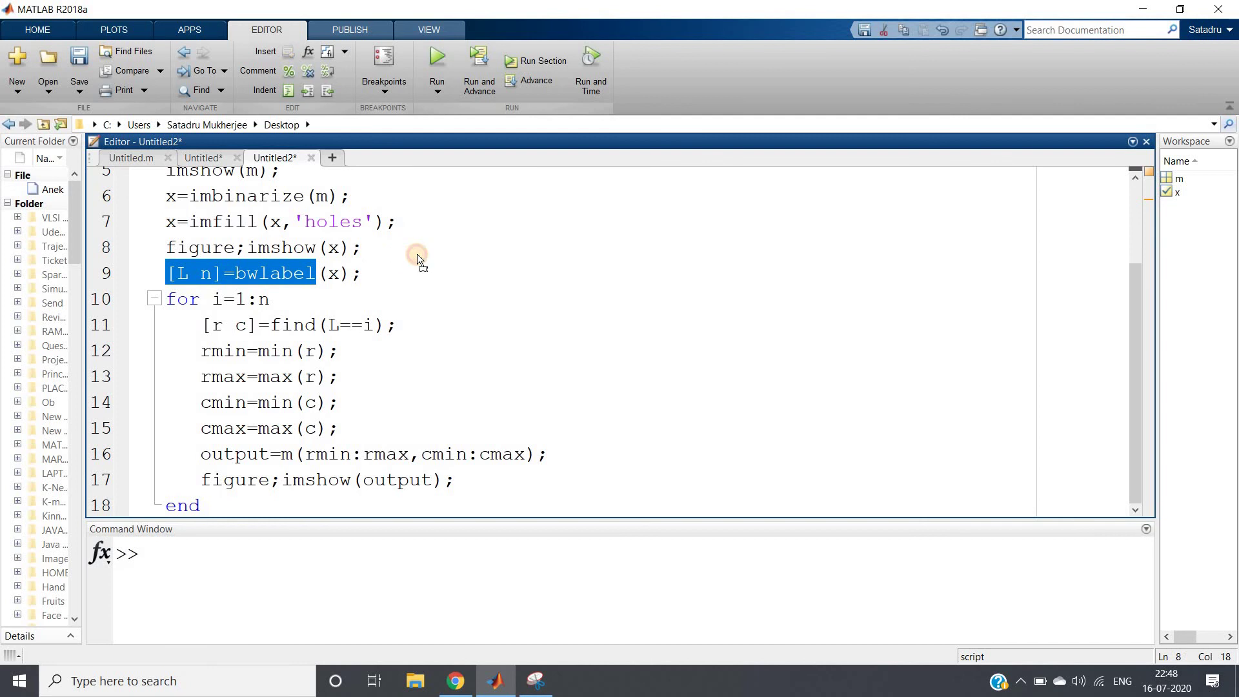
pyautogui.click(414, 255)
pyautogui.moveTo(368, 248); pyautogui.dragTo(161, 250)
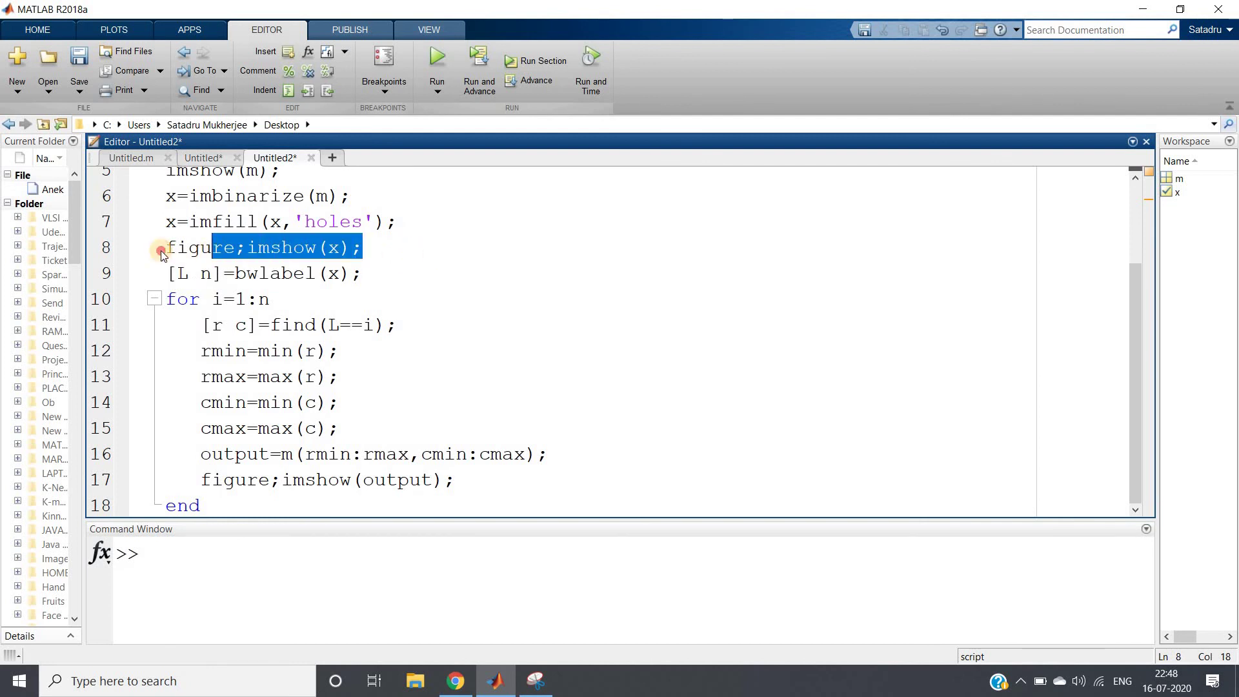
pyautogui.press('BackSpace')
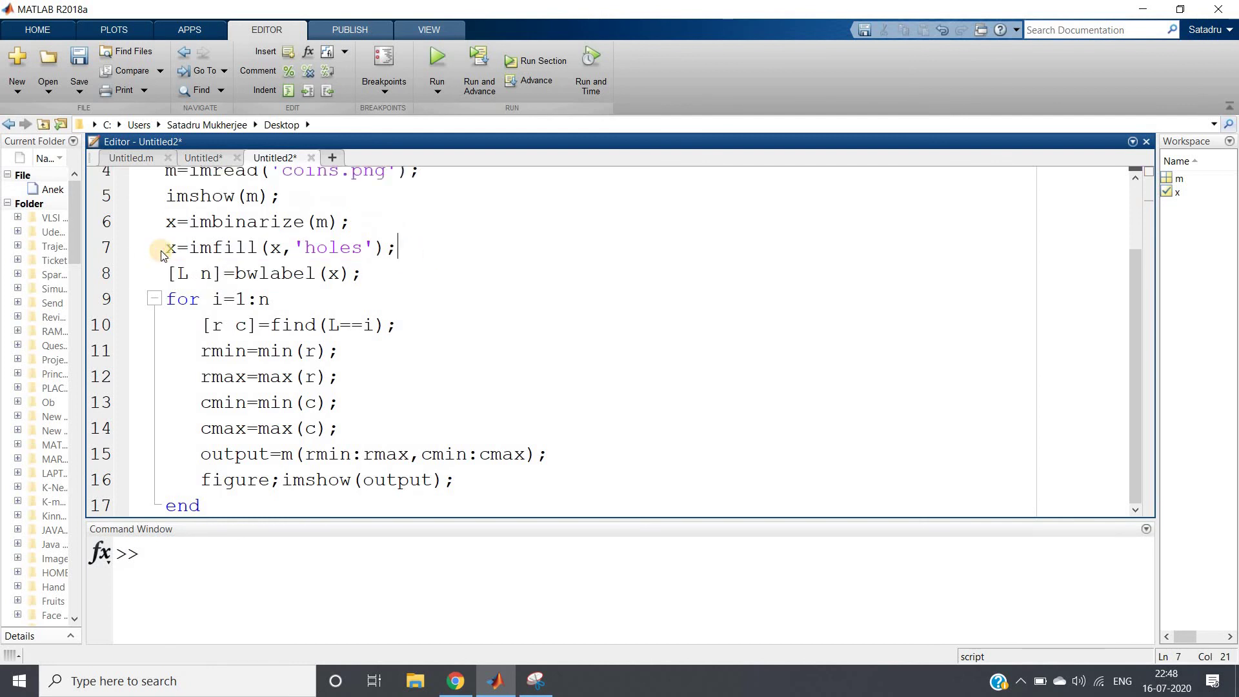
# Step: Run the whole coin-cropping script with Ctrl+A and Evaluate Selection
pyautogui.hotkey('ctrl', 'a')
pyautogui.rightClick(224, 230)
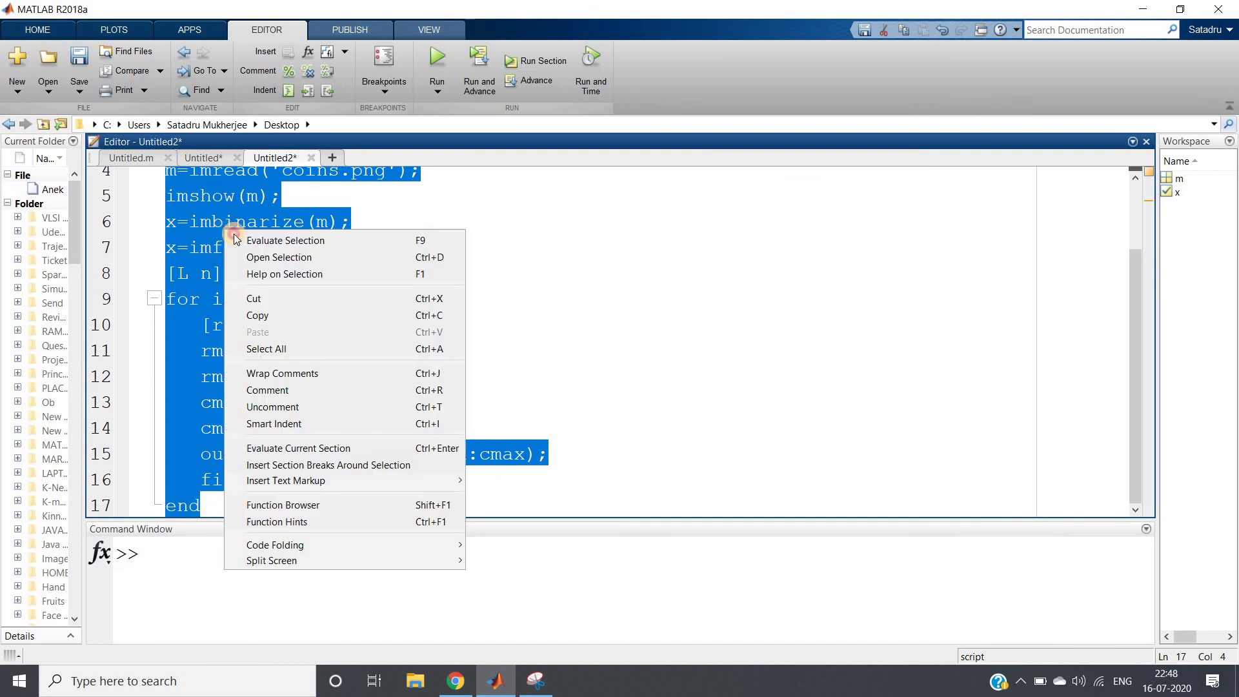
pyautogui.click(281, 241)
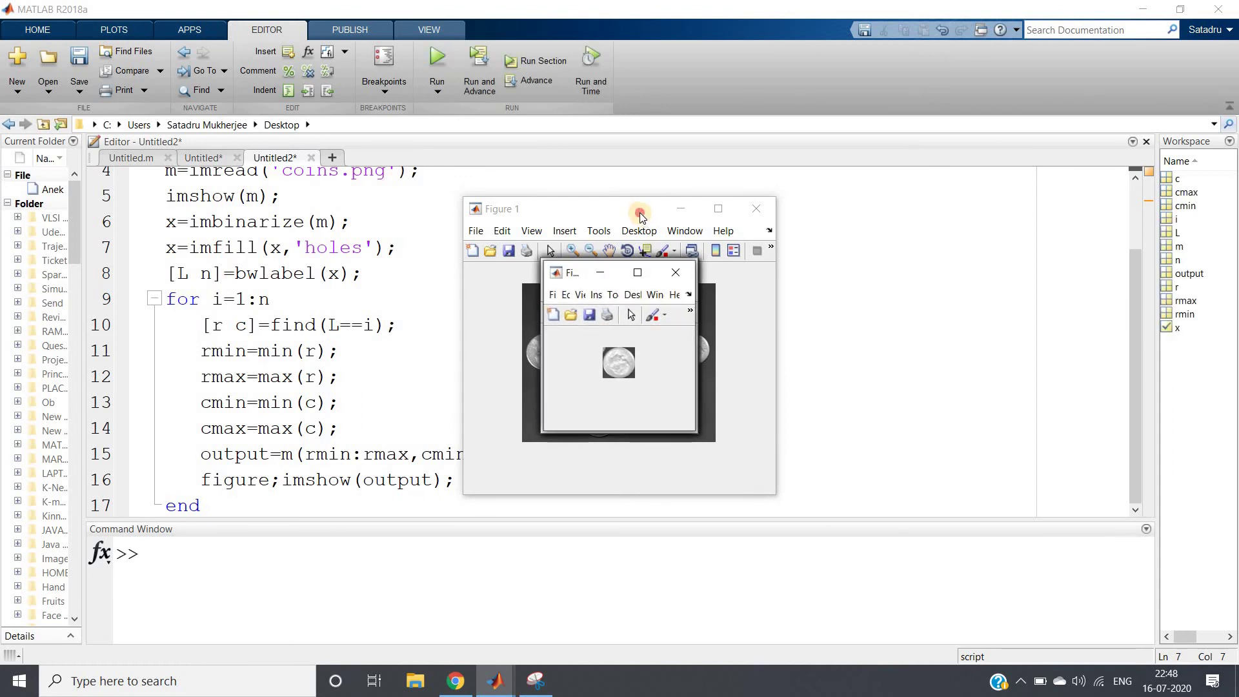
# Step: Move the coins image figure top-left and spread Figures 11 through 8 rightward
pyautogui.moveTo(642, 207)
pyautogui.mouseDown()
pyautogui.moveTo(194, 58)
pyautogui.moveTo(201, 20)
pyautogui.mouseUp()
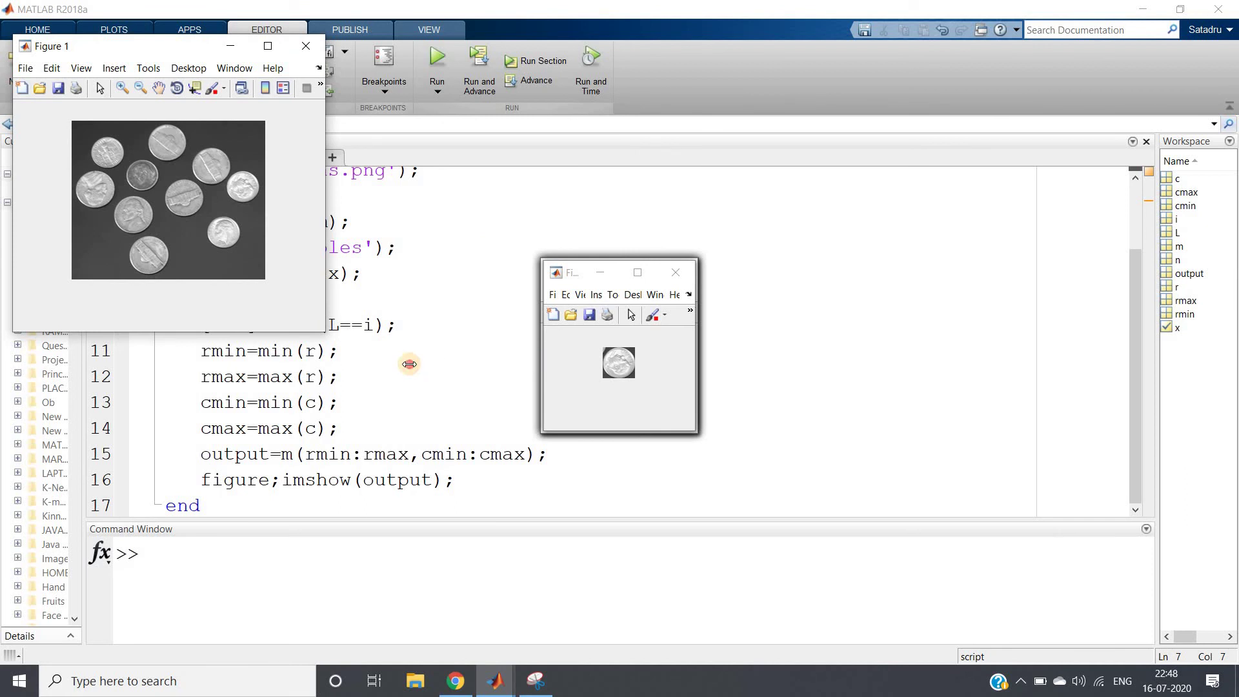
pyautogui.moveTo(542, 359); pyautogui.dragTo(407, 359)
pyautogui.moveTo(513, 266); pyautogui.dragTo(581, 286)
pyautogui.moveTo(955, 481); pyautogui.dragTo(958, 497)
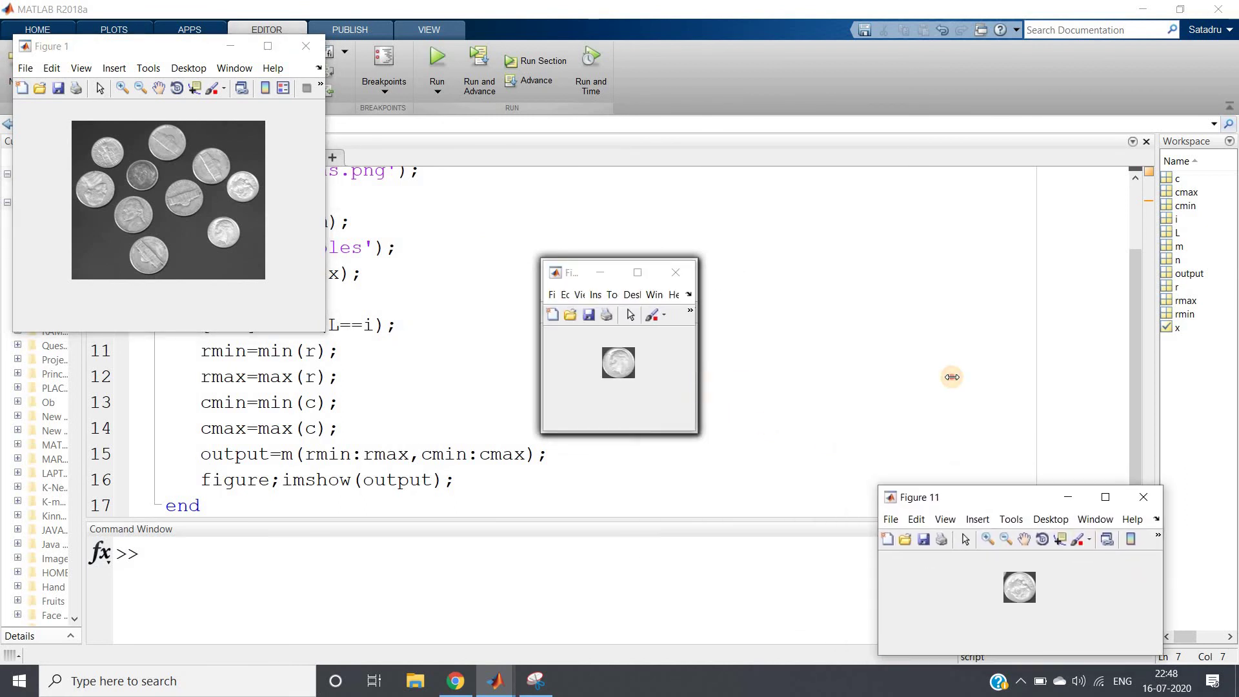
pyautogui.moveTo(692, 388); pyautogui.dragTo(948, 378)
pyautogui.moveTo(687, 274); pyautogui.dragTo(913, 309)
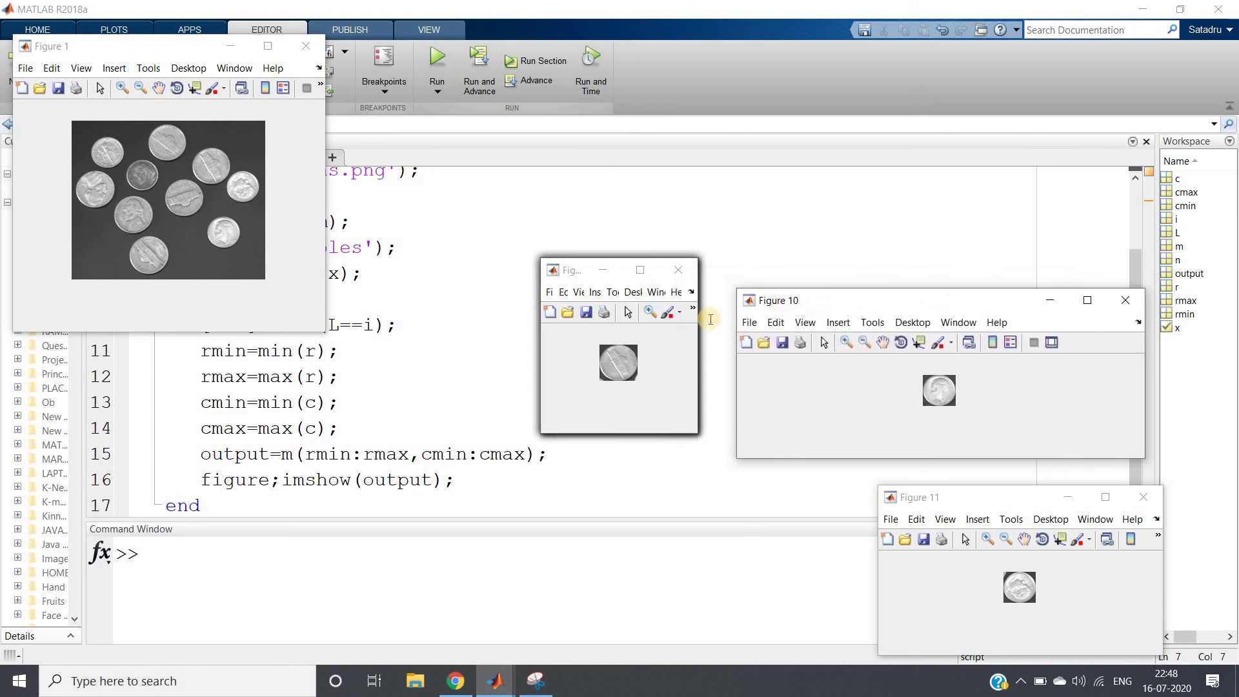
pyautogui.moveTo(694, 344); pyautogui.dragTo(745, 345)
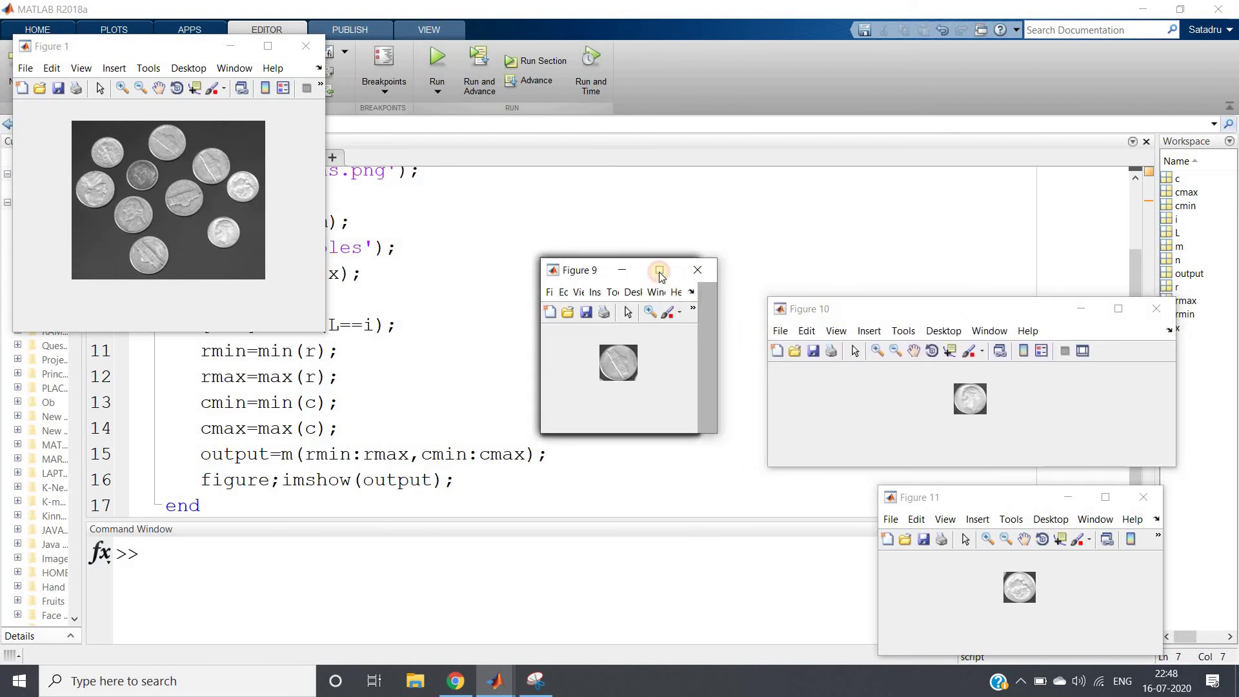
pyautogui.moveTo(1005, 186); pyautogui.dragTo(1065, 109)
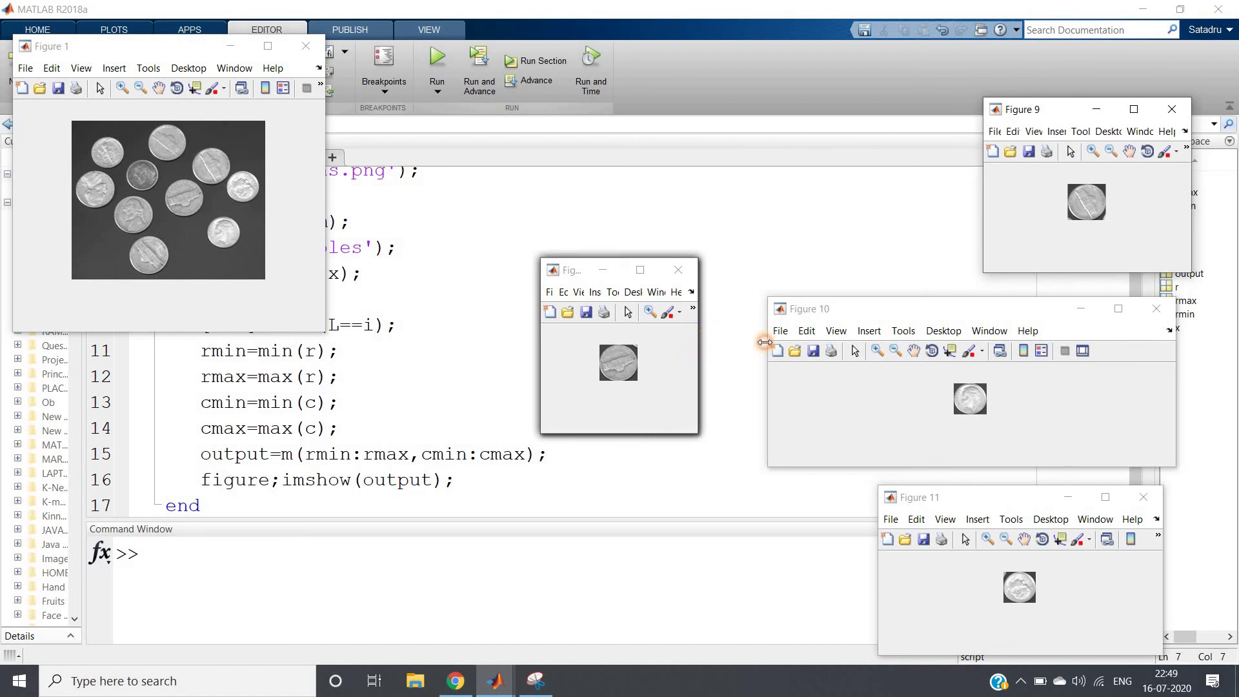
pyautogui.moveTo(697, 352); pyautogui.dragTo(784, 352)
pyautogui.moveTo(639, 269); pyautogui.dragTo(811, 118)
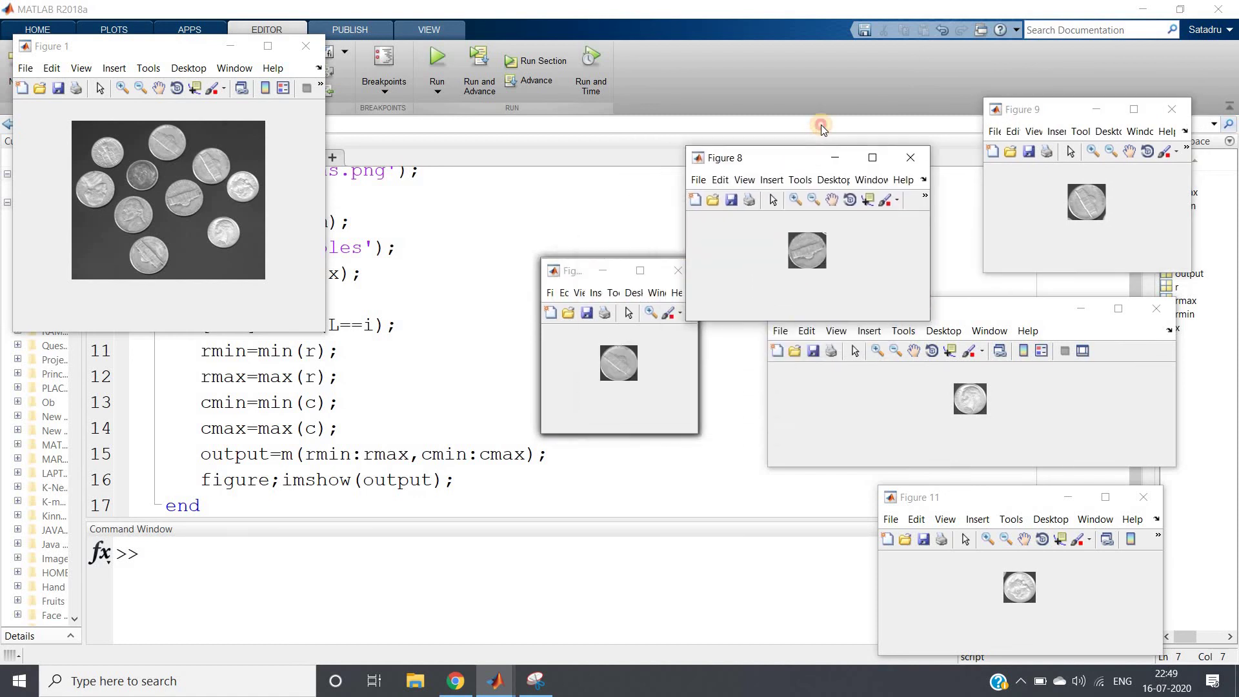
# Step: Widen Figures 7, 6 and 5, placing them bottom, top and bottom left
pyautogui.moveTo(538, 329); pyautogui.dragTo(446, 329)
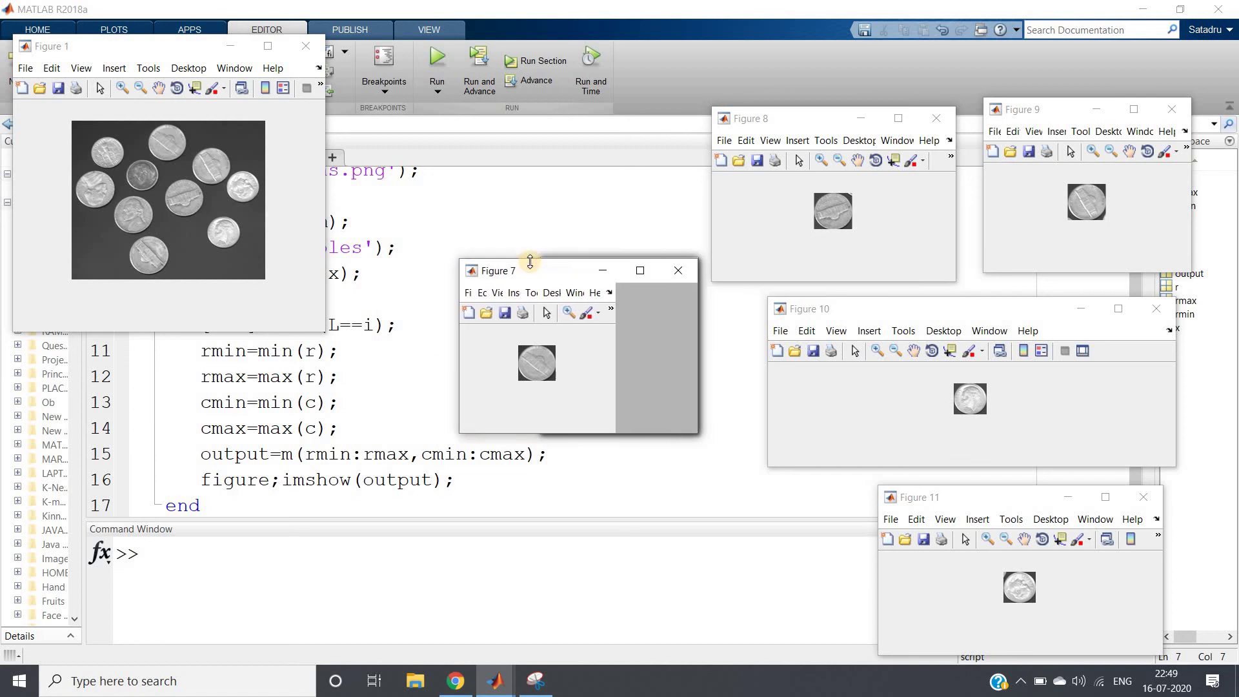
pyautogui.moveTo(542, 271); pyautogui.dragTo(692, 493)
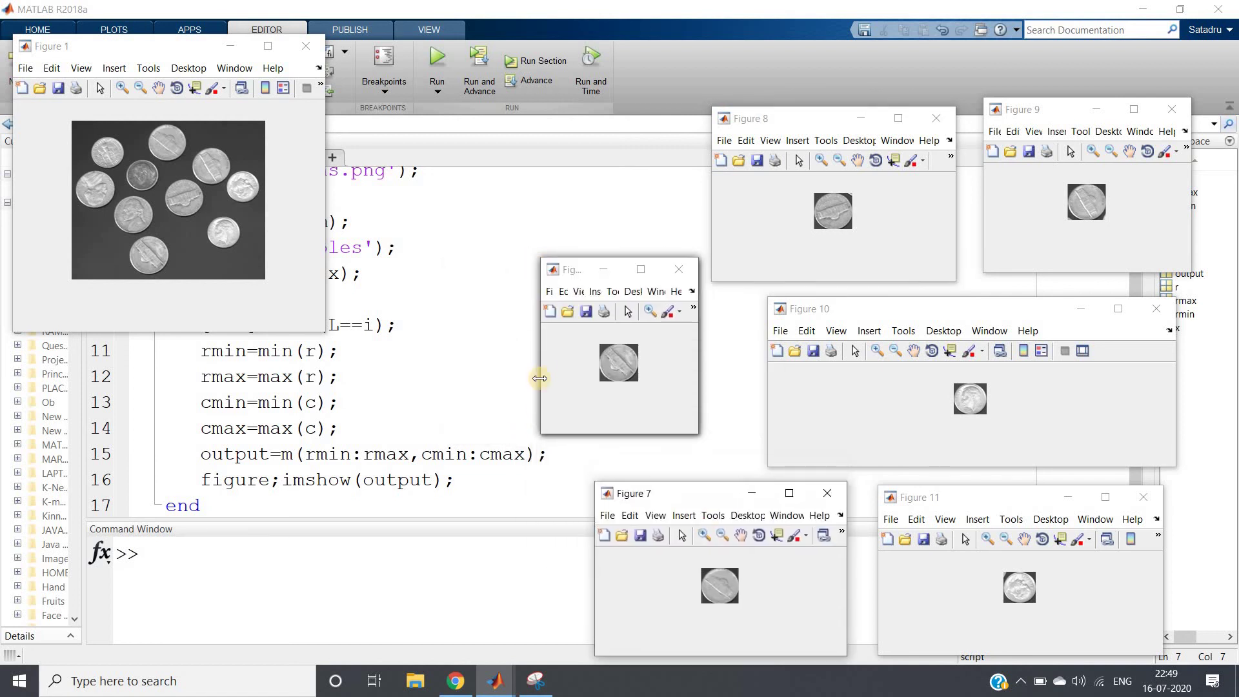
pyautogui.moveTo(541, 372); pyautogui.dragTo(455, 372)
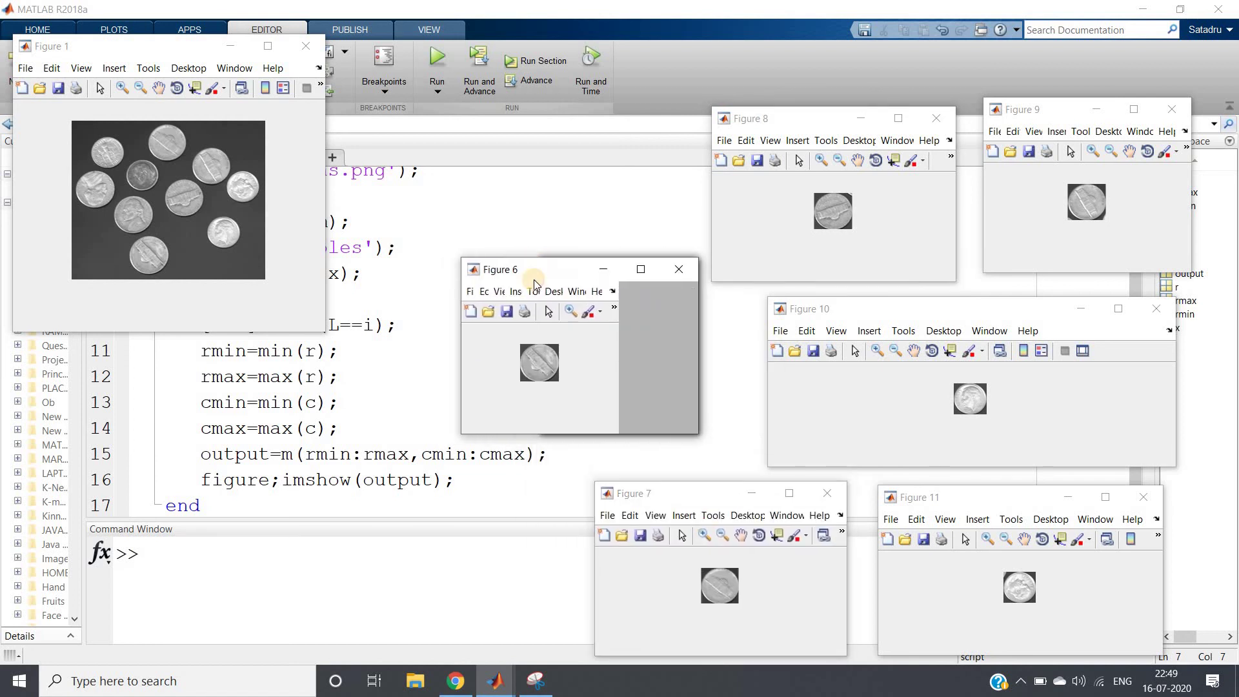
pyautogui.moveTo(540, 272); pyautogui.dragTo(535, 105)
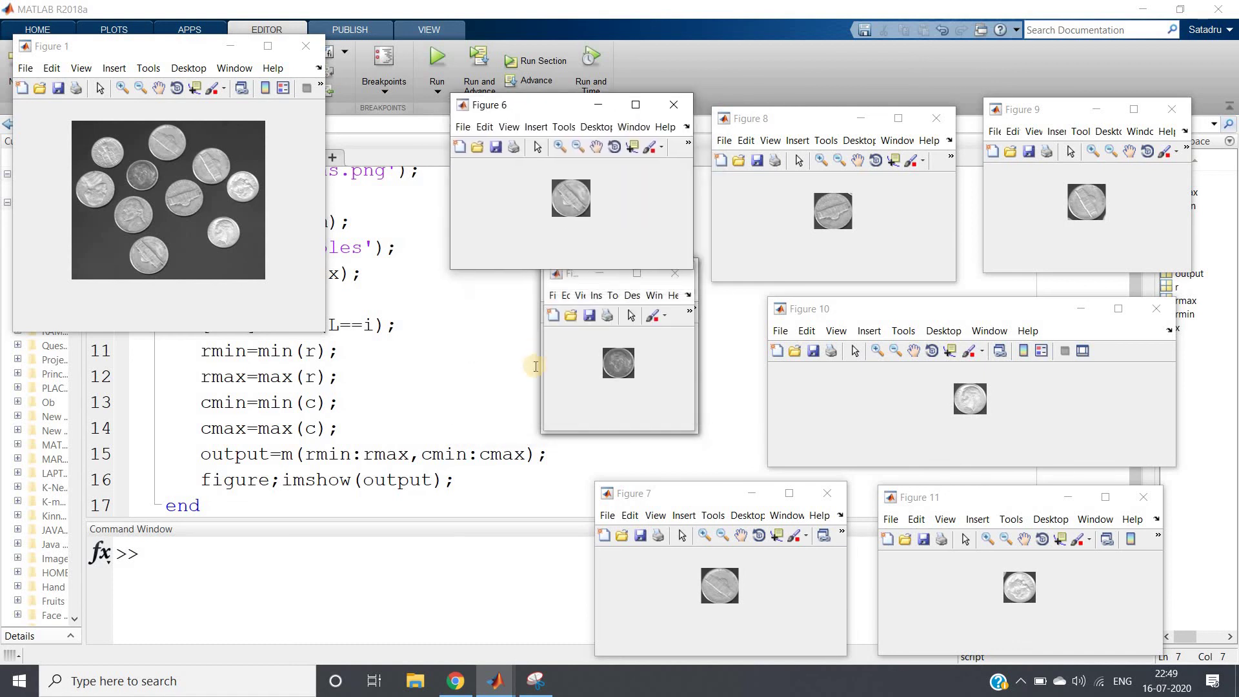
pyautogui.moveTo(542, 360); pyautogui.dragTo(429, 361)
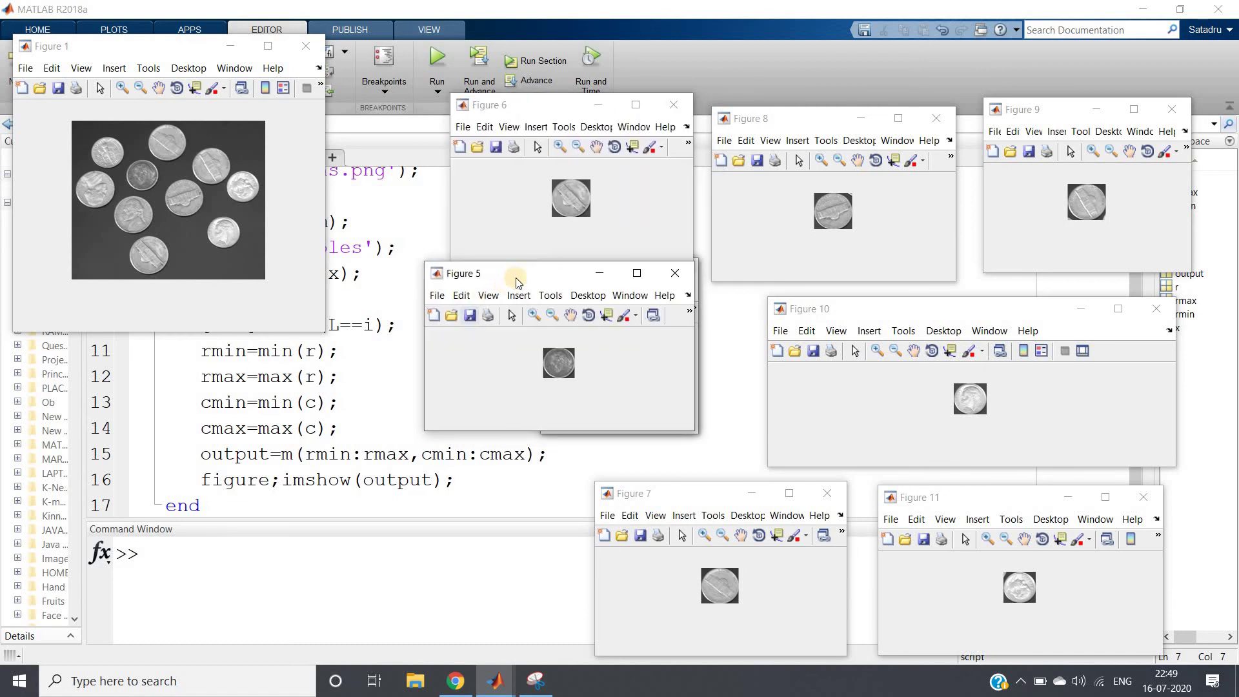
pyautogui.moveTo(519, 268)
pyautogui.mouseDown()
pyautogui.moveTo(419, 542)
pyautogui.moveTo(411, 490)
pyautogui.mouseUp()
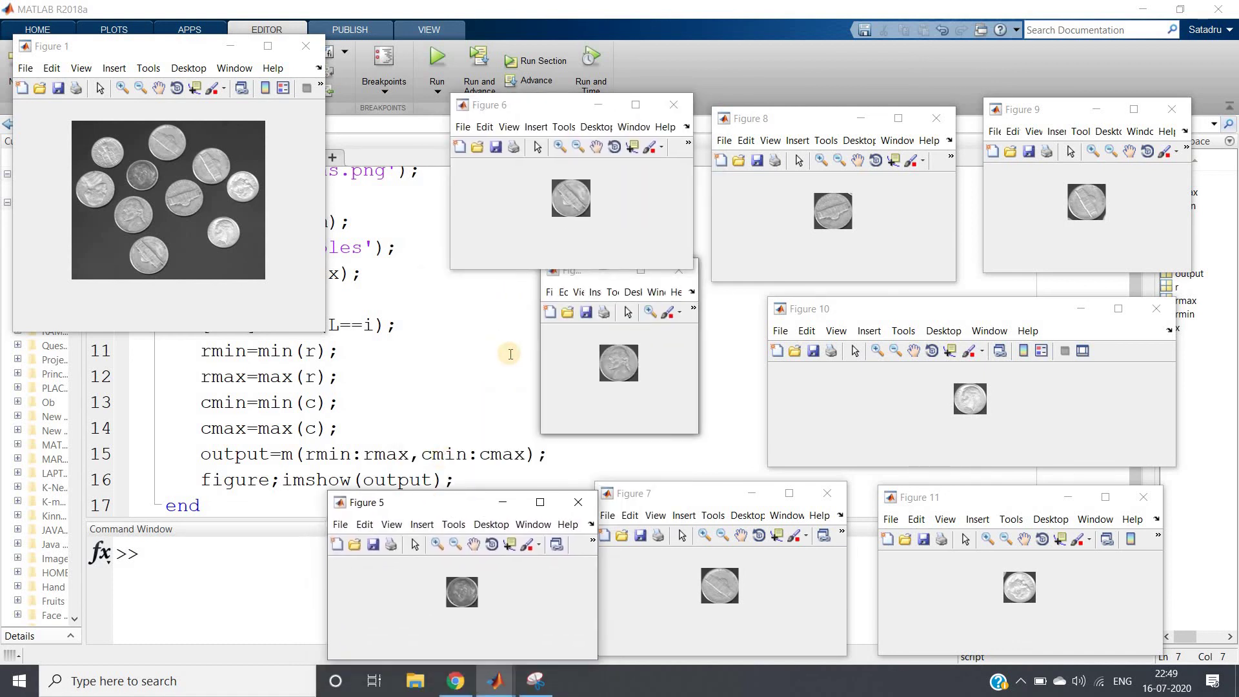
# Step: Widen Figures 4, 3 and 2, moving them lower left, left and slightly down
pyautogui.moveTo(512, 351); pyautogui.dragTo(488, 351)
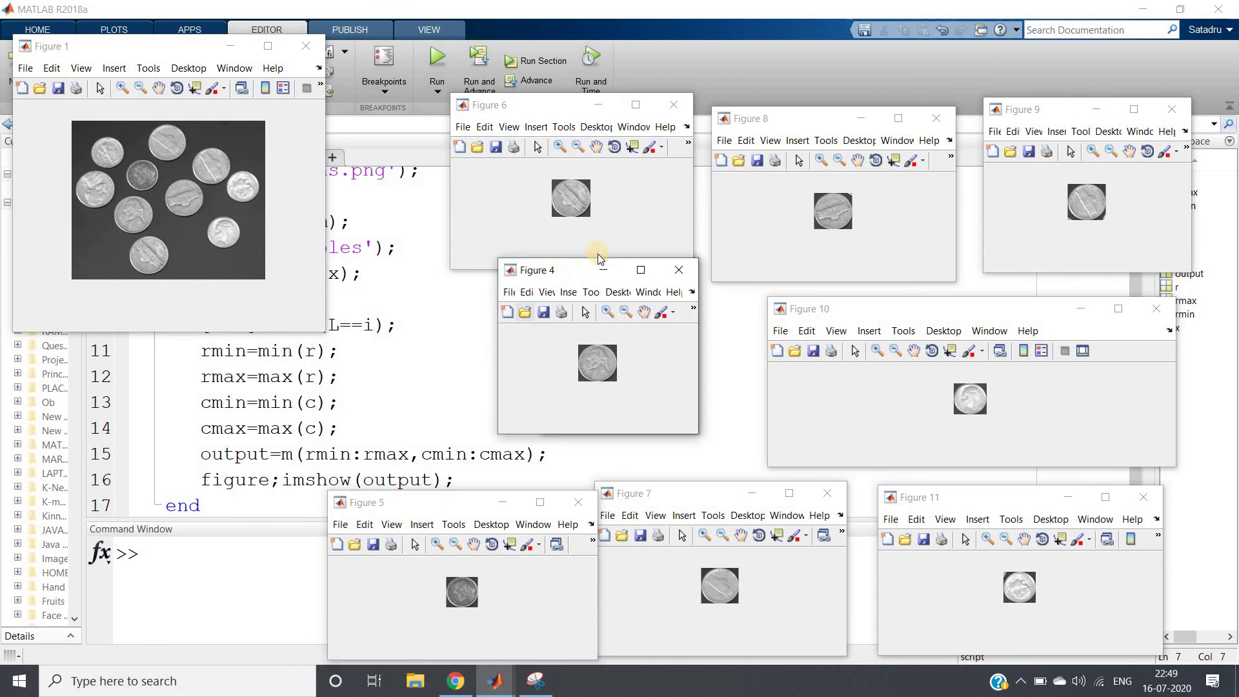
pyautogui.moveTo(590, 276)
pyautogui.mouseDown()
pyautogui.moveTo(406, 353)
pyautogui.moveTo(223, 505)
pyautogui.mouseUp()
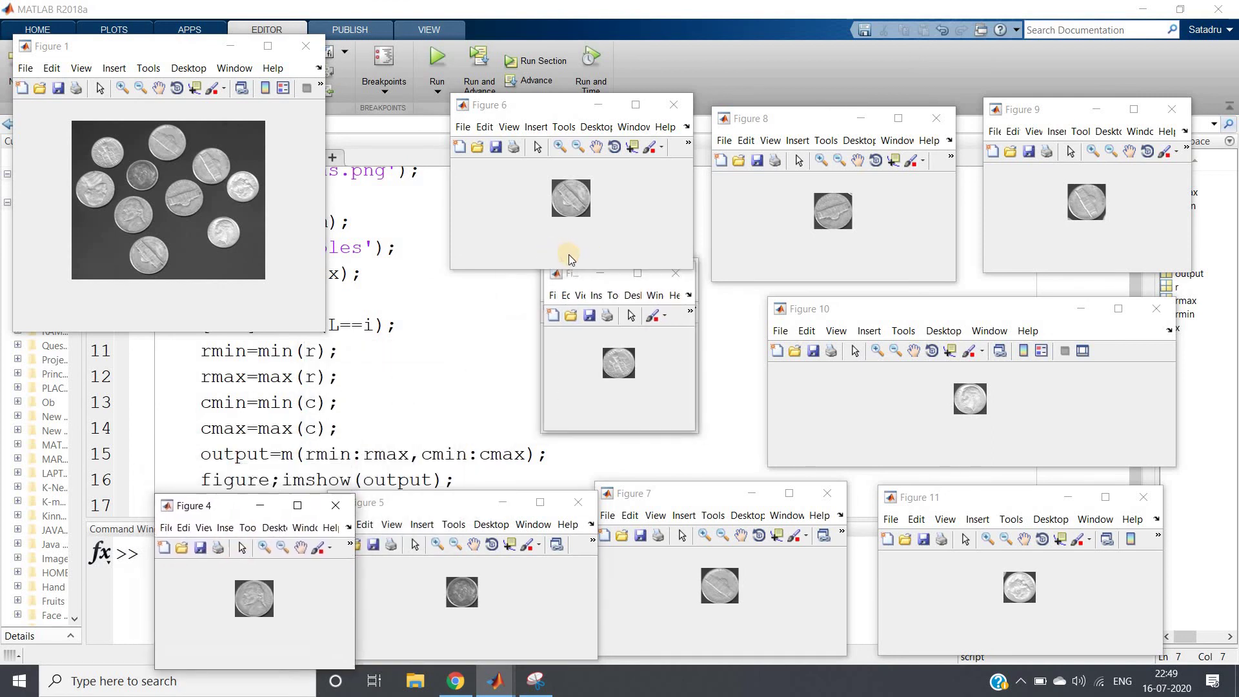
pyautogui.moveTo(541, 362); pyautogui.dragTo(449, 360)
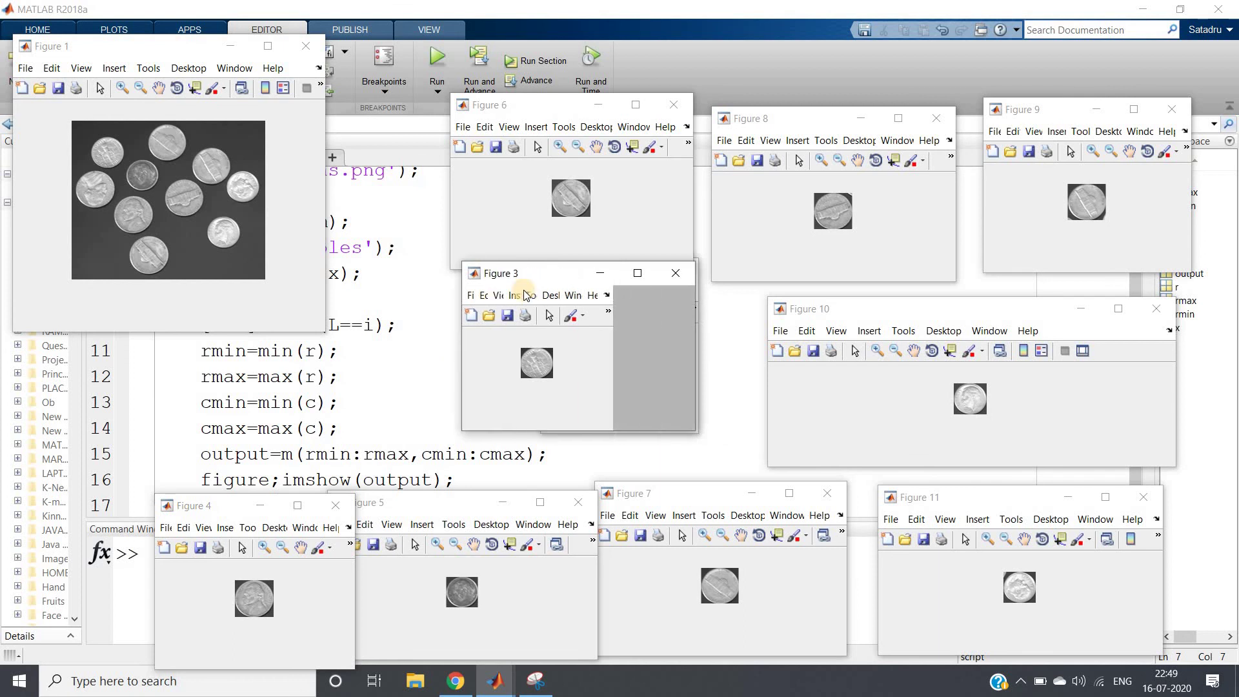
pyautogui.moveTo(522, 274); pyautogui.dragTo(155, 335)
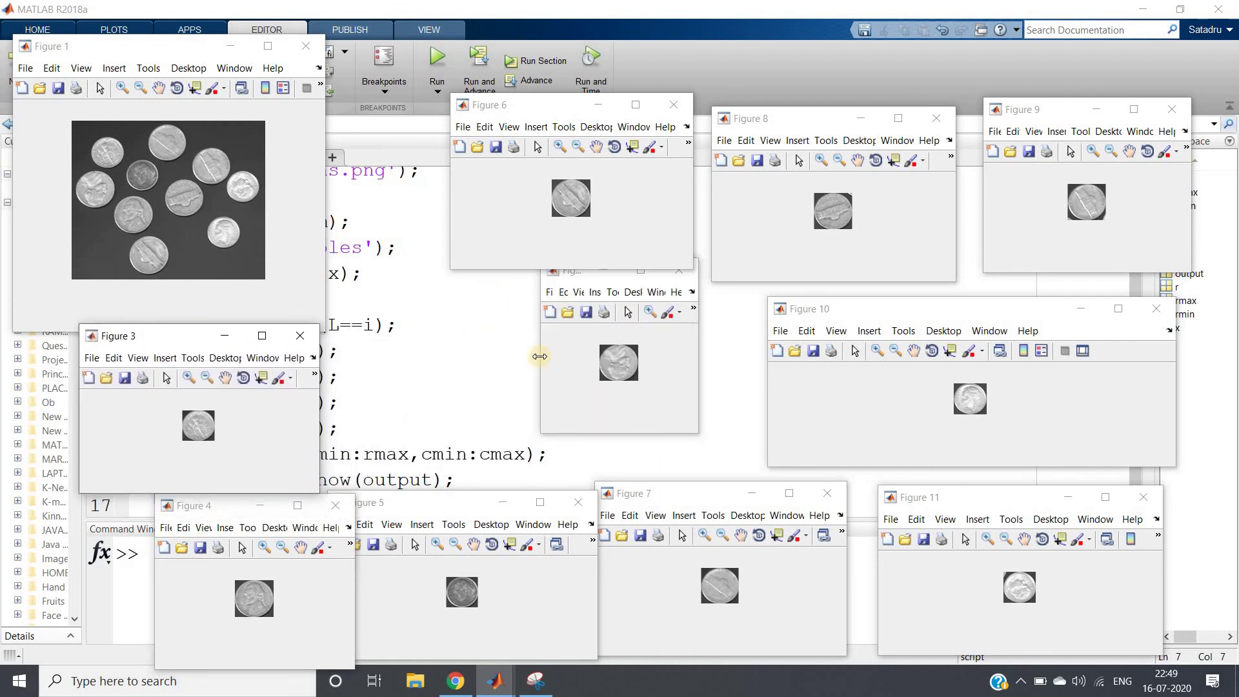
pyautogui.click(566, 363)
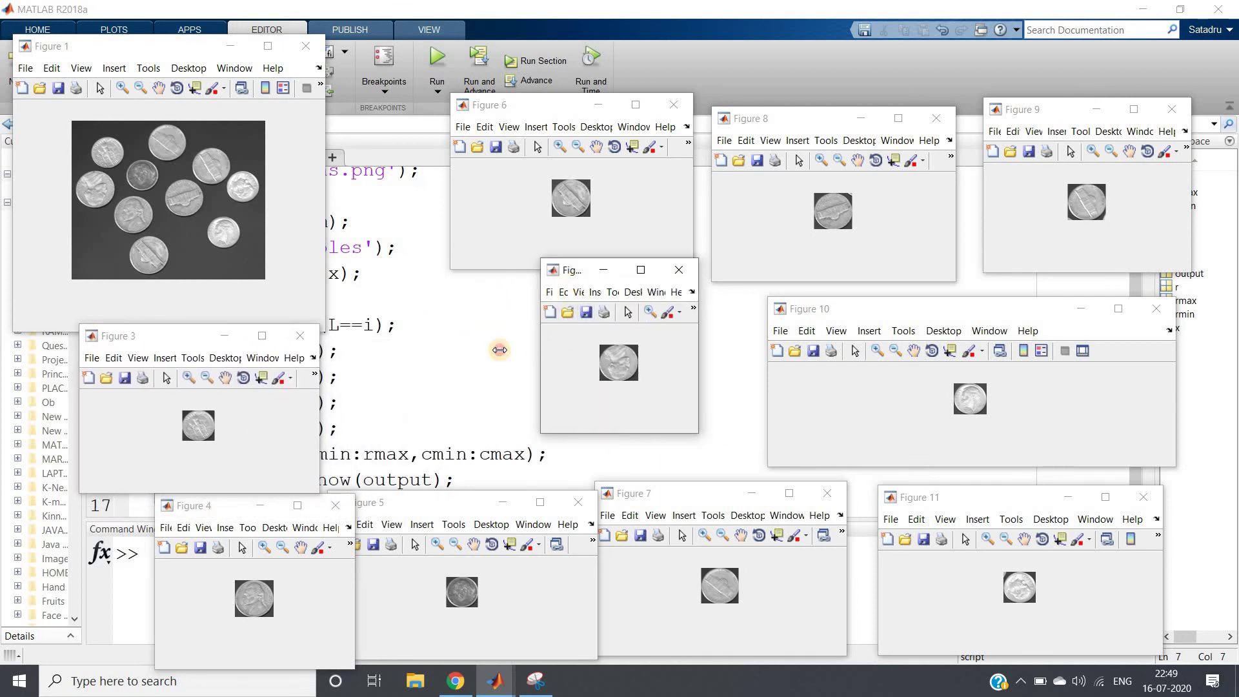
pyautogui.moveTo(540, 348); pyautogui.dragTo(421, 347)
pyautogui.moveTo(517, 273); pyautogui.dragTo(517, 300)
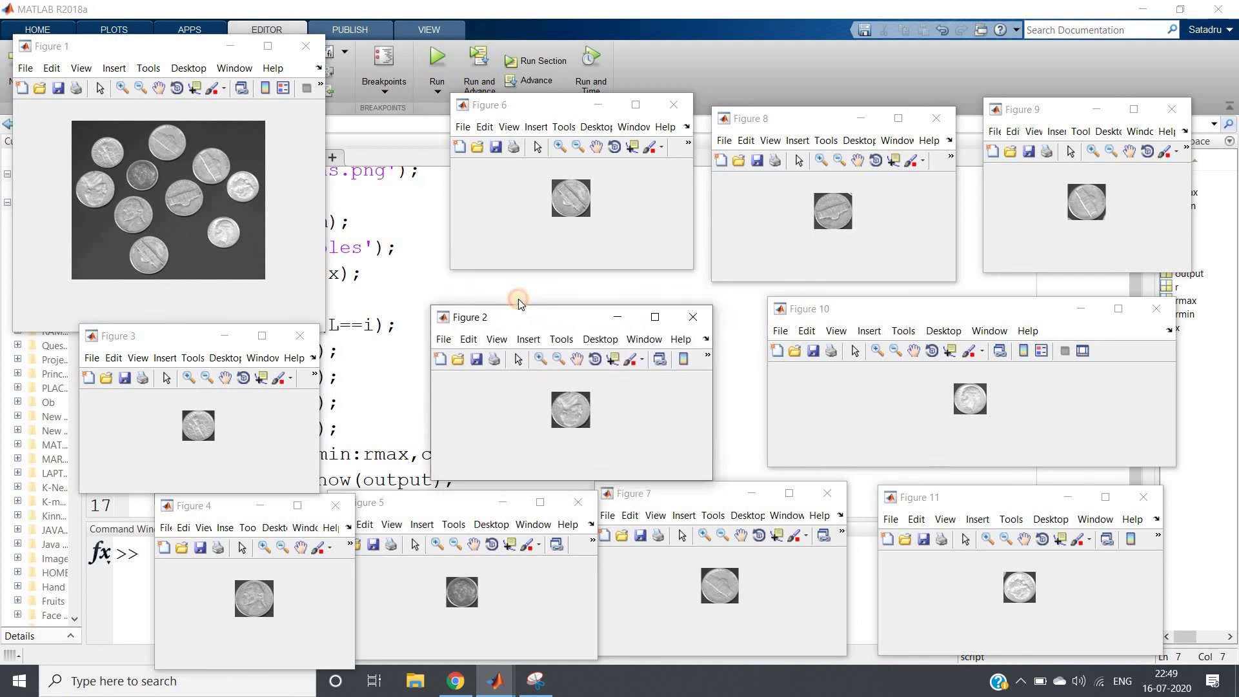